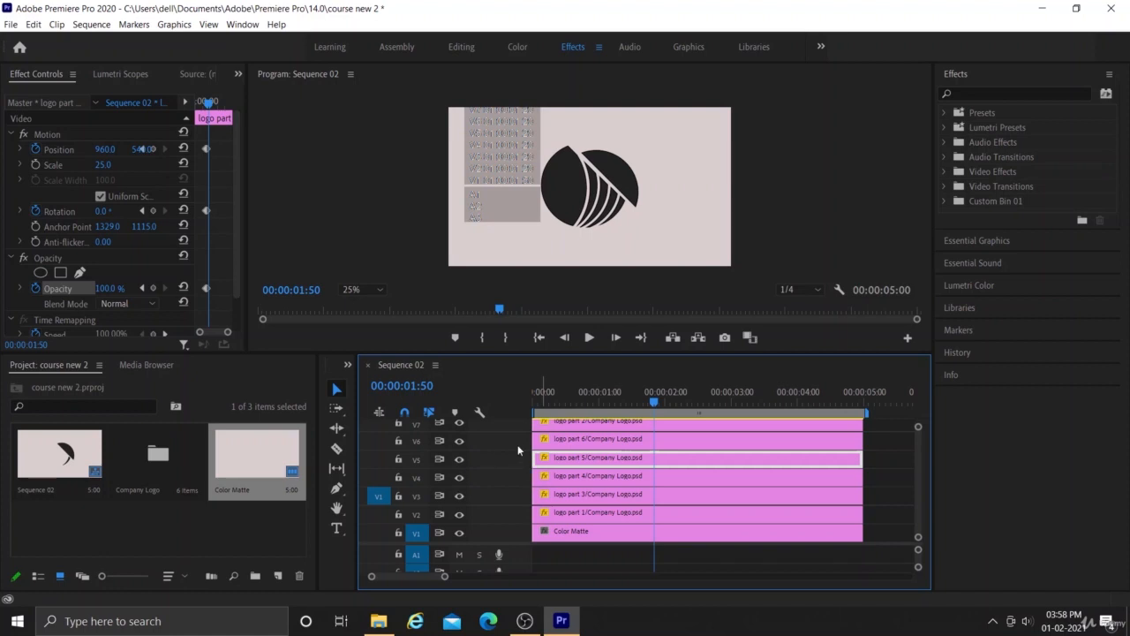
- Turn on Position, Rotation and Opacity keyframing for the logo part 6 clip at 00:00:01:50
{"action": "left_click", "coordinate": [611, 439]}
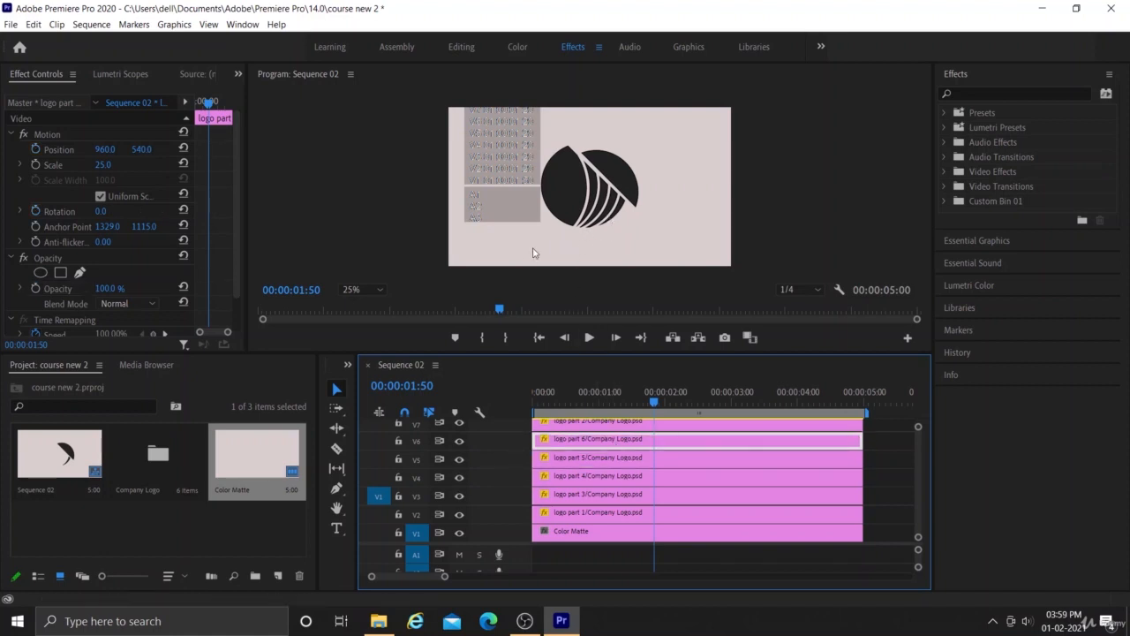
{"action": "left_click", "coordinate": [35, 149]}
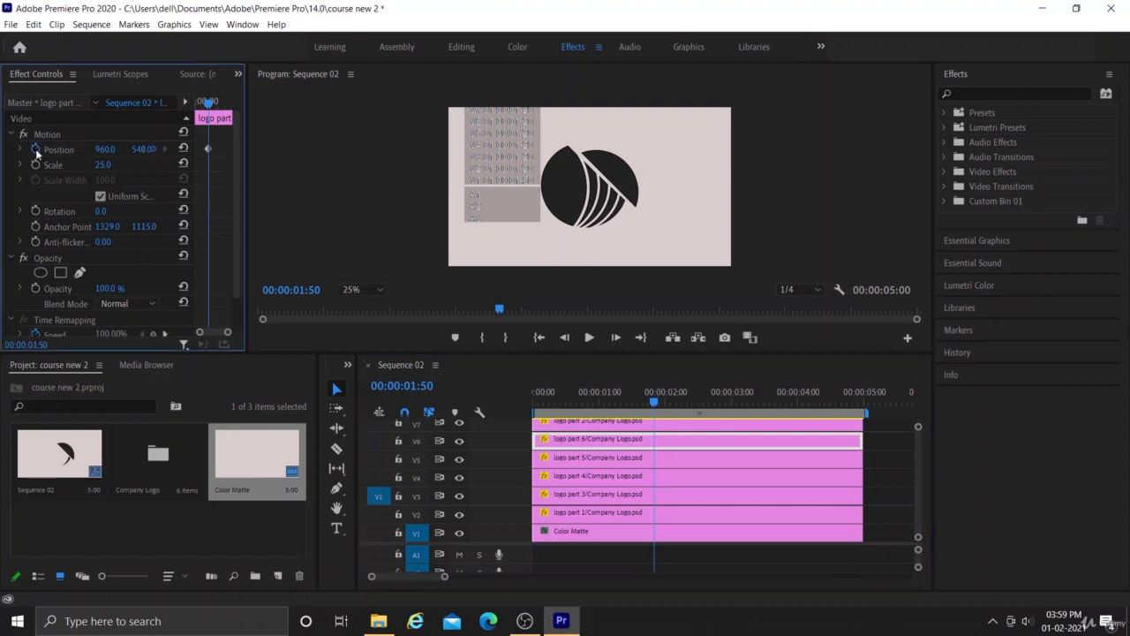
{"action": "left_click", "coordinate": [35, 211]}
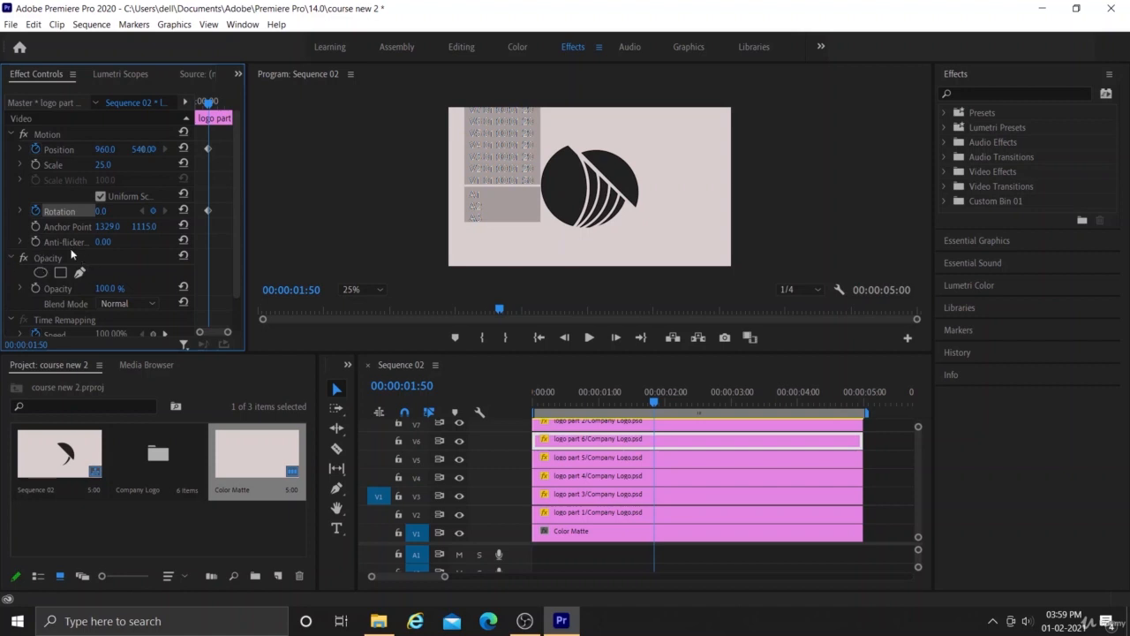
{"action": "left_click", "coordinate": [10, 258]}
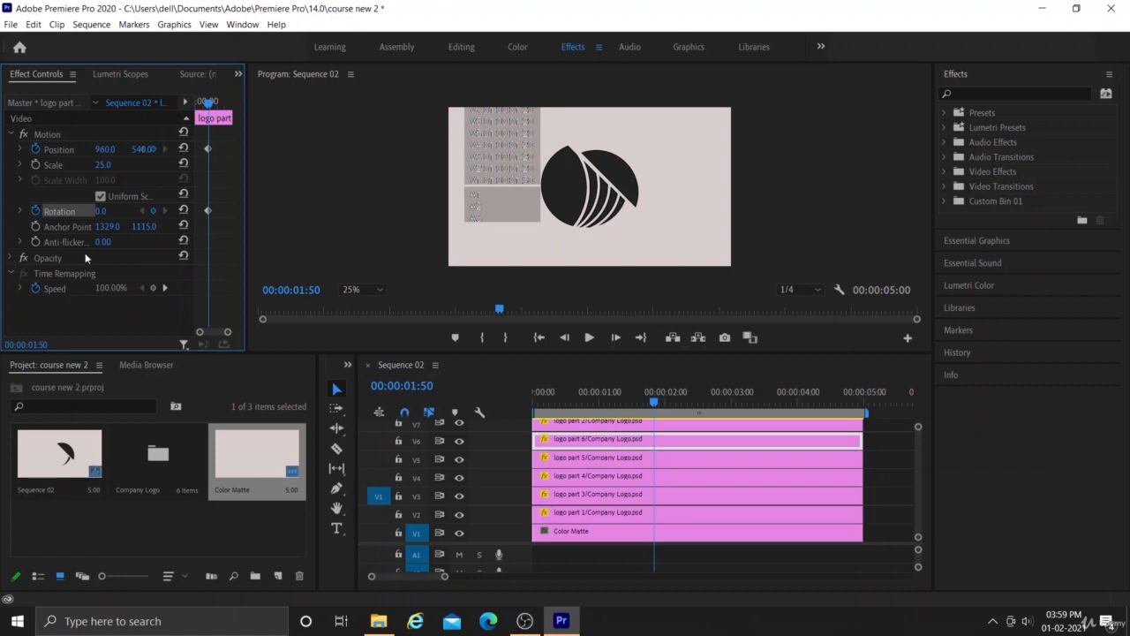
{"action": "left_click", "coordinate": [11, 258]}
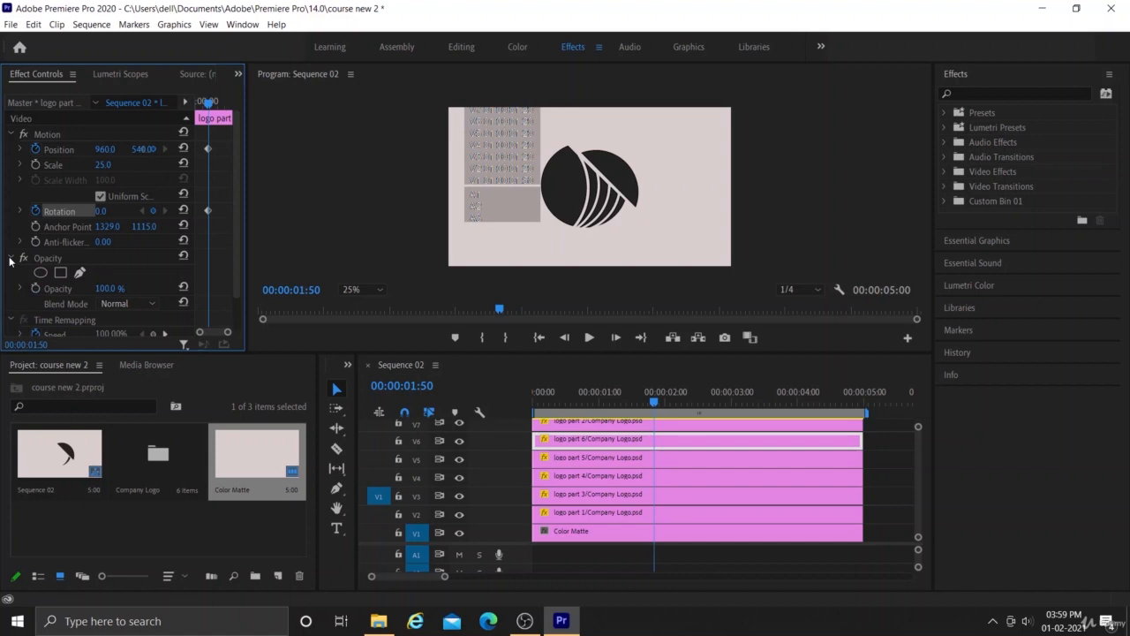
{"action": "left_click", "coordinate": [10, 258]}
{"action": "left_click", "coordinate": [89, 259]}
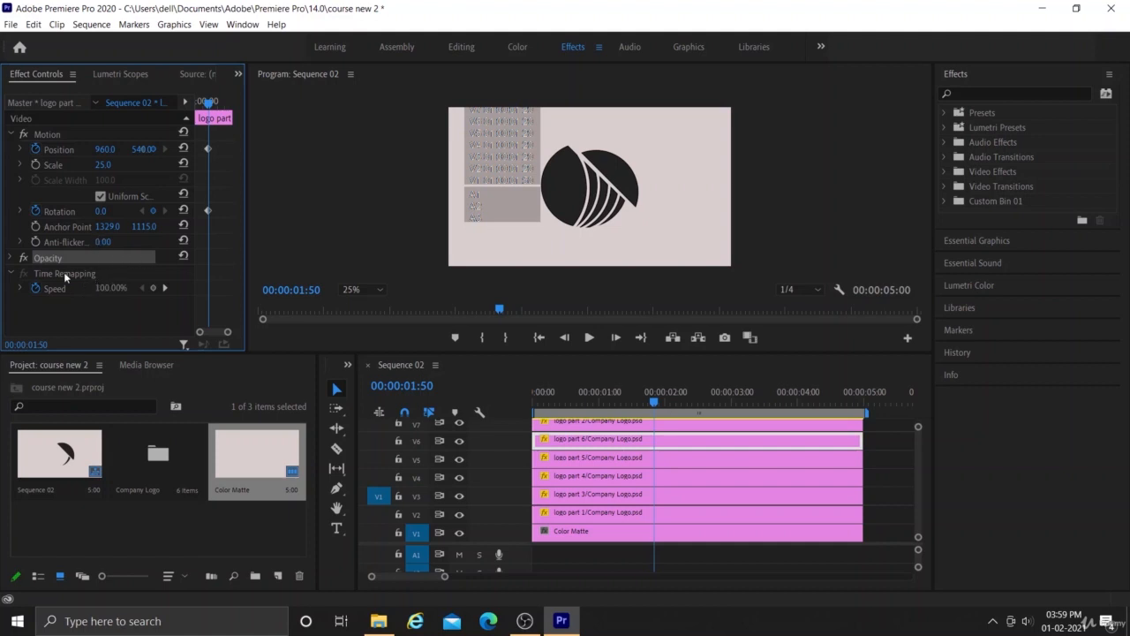
{"action": "left_click", "coordinate": [10, 258]}
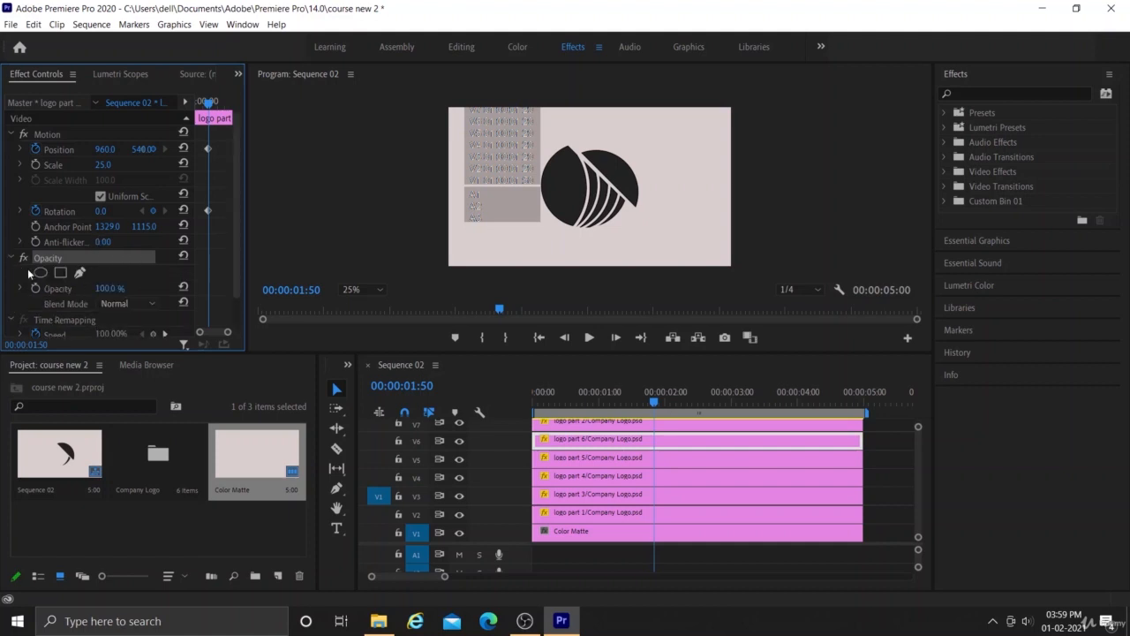
{"action": "left_click", "coordinate": [37, 288]}
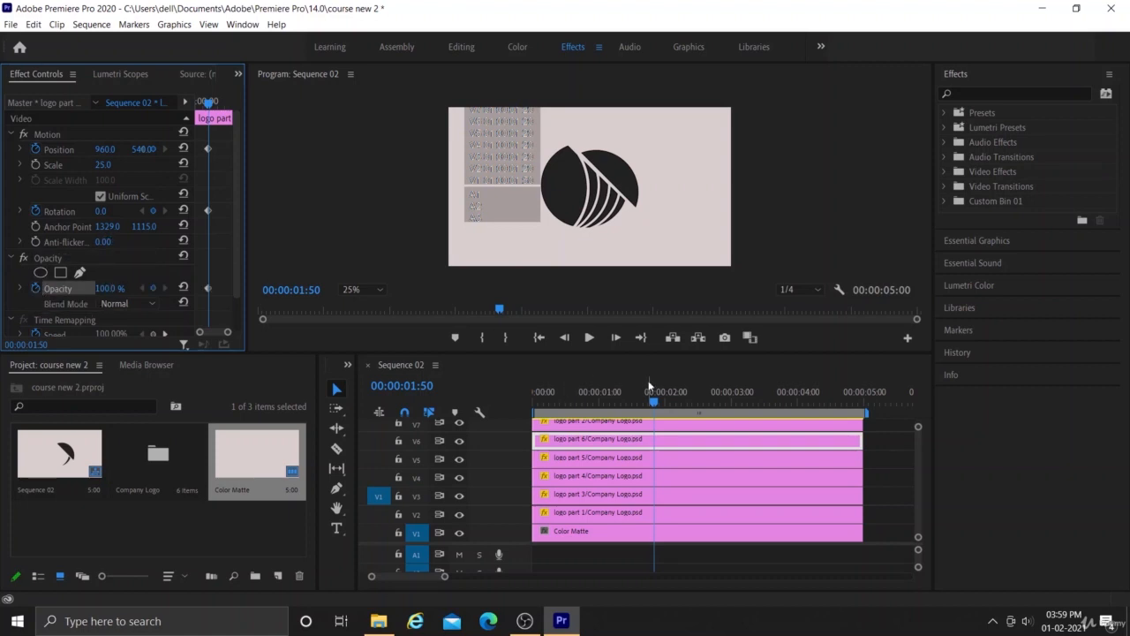
- Set logo part 6's horizontal position to 885 at 00:00:01:39
{"action": "left_click", "coordinate": [654, 402]}
{"action": "left_click_drag", "start_coordinate": [654, 403], "coordinate": [640, 410]}
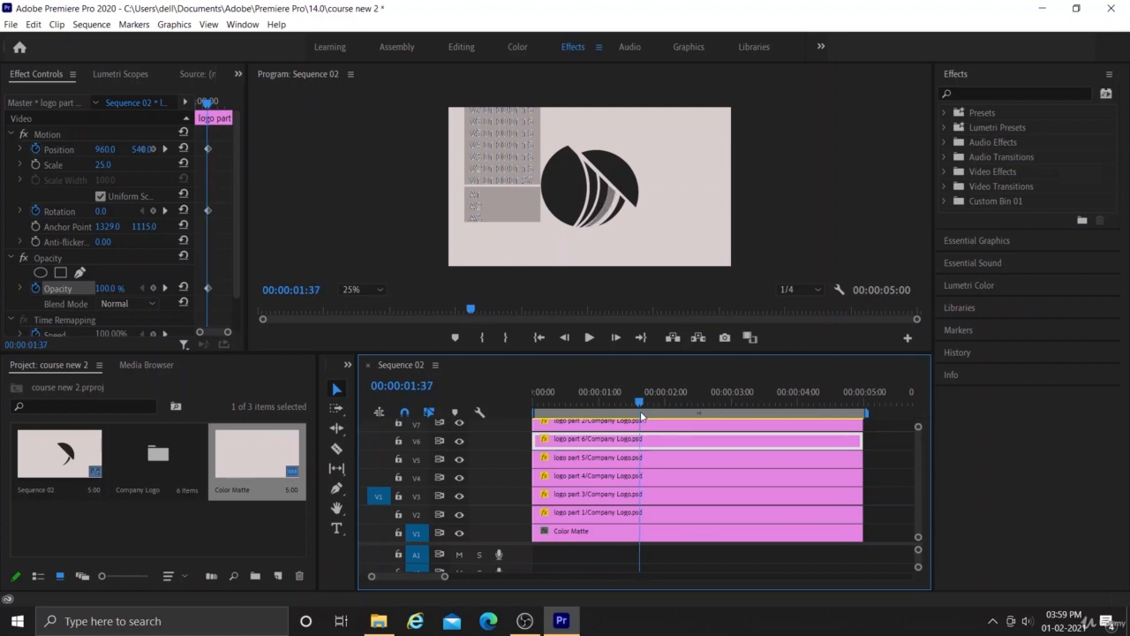
{"action": "left_click_drag", "start_coordinate": [640, 411], "coordinate": [642, 411]}
{"action": "left_click", "coordinate": [110, 153]}
{"action": "left_click_drag", "start_coordinate": [110, 153], "coordinate": [86, 149]}
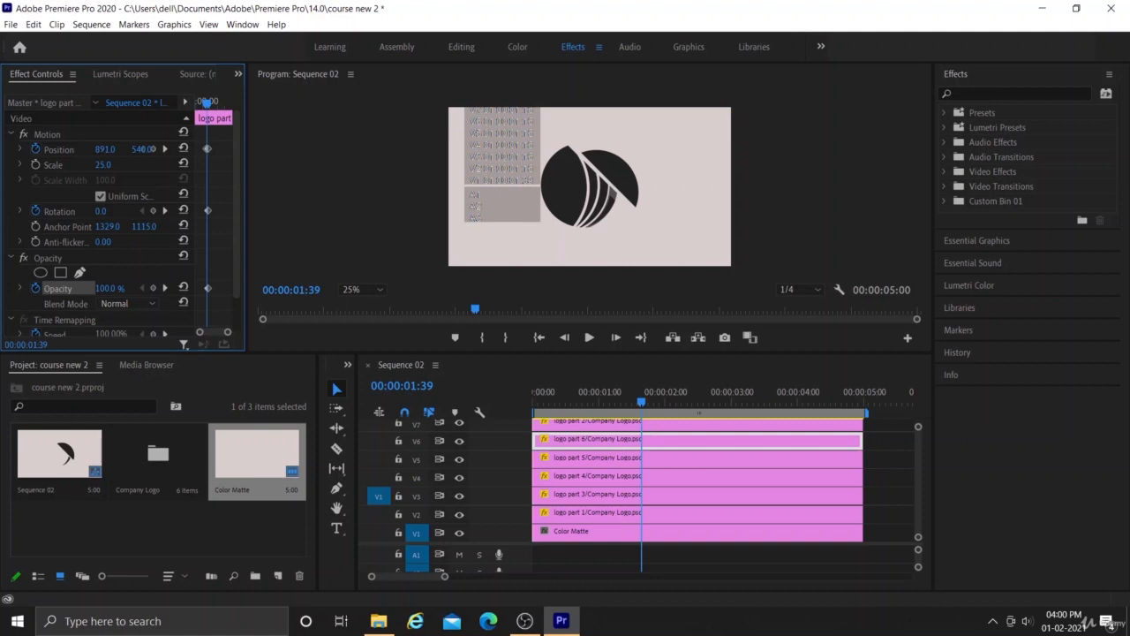
{"action": "left_click_drag", "start_coordinate": [105, 149], "coordinate": [93, 149]}
- Set the rotation of logo part 6 to -13° at 00:00:01:39
{"action": "left_click_drag", "start_coordinate": [99, 212], "coordinate": [100, 212]}
{"action": "left_click_drag", "start_coordinate": [100, 212], "coordinate": [88, 212]}
{"action": "left_click_drag", "start_coordinate": [87, 212], "coordinate": [106, 216]}
{"action": "left_click_drag", "start_coordinate": [111, 212], "coordinate": [103, 212]}
{"action": "left_click", "coordinate": [111, 211]}
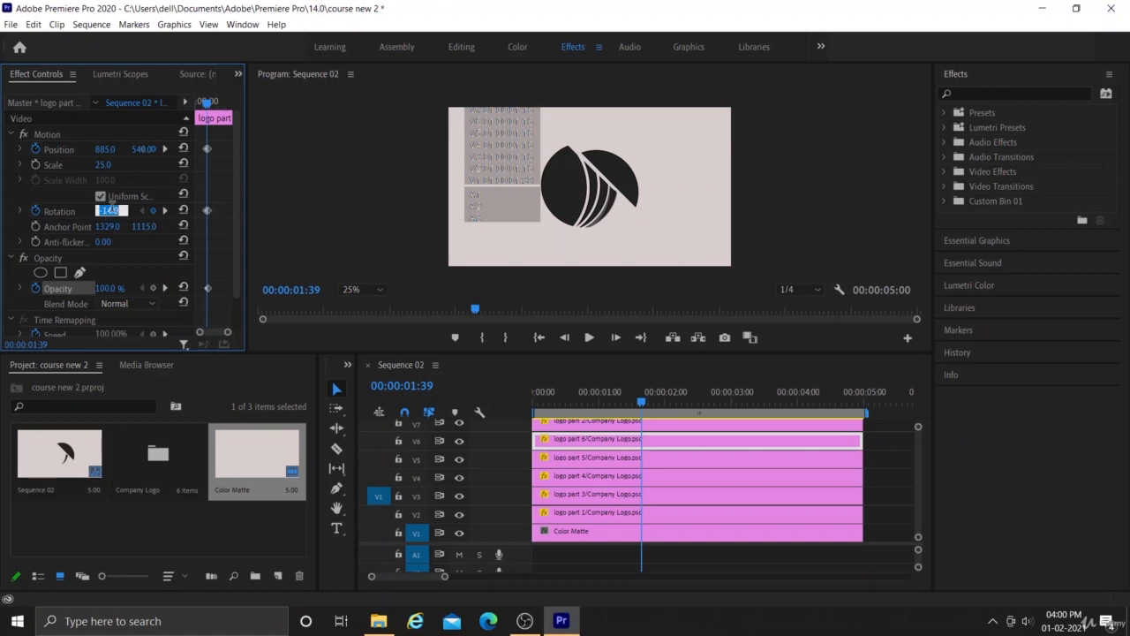
{"action": "type", "text": "-13"}
{"action": "key", "text": "Return"}
- Set the opacity of logo part 6 to 0% at 00:00:01:39
{"action": "left_click", "coordinate": [103, 289]}
{"action": "type", "text": "0"}
{"action": "key", "text": "Return"}
- Play the logo animation from the sequence start, and scrub back through it to 00:00:00:35
{"action": "left_click", "coordinate": [641, 406]}
{"action": "left_click_drag", "start_coordinate": [641, 405], "coordinate": [517, 478]}
{"action": "key", "text": "space"}
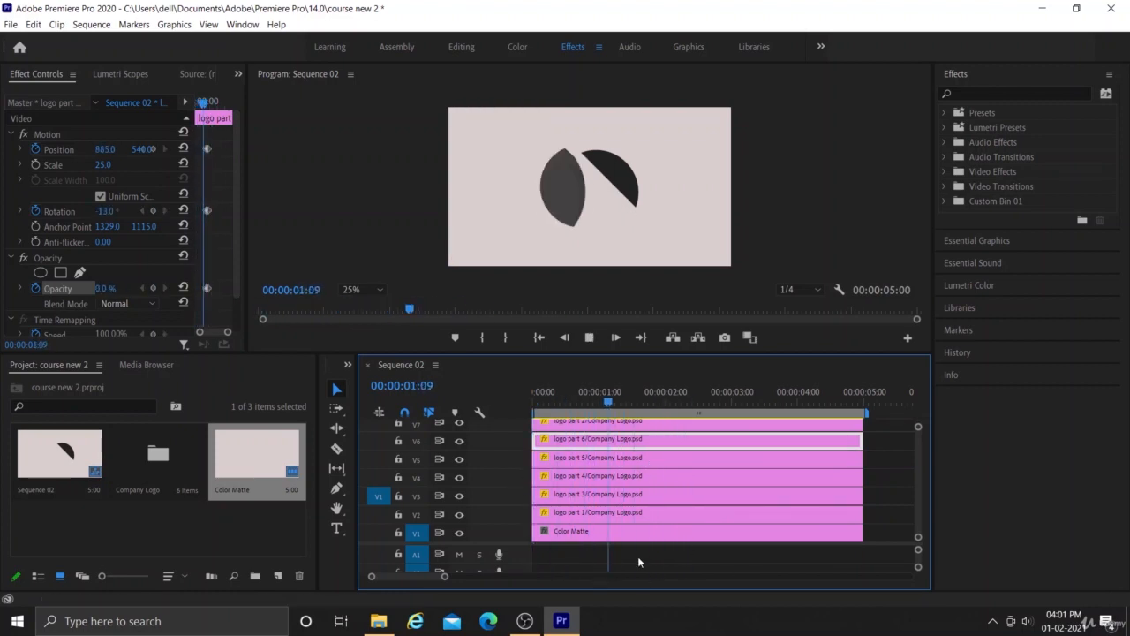
{"action": "key", "text": "space"}
{"action": "left_click_drag", "start_coordinate": [745, 403], "coordinate": [692, 419]}
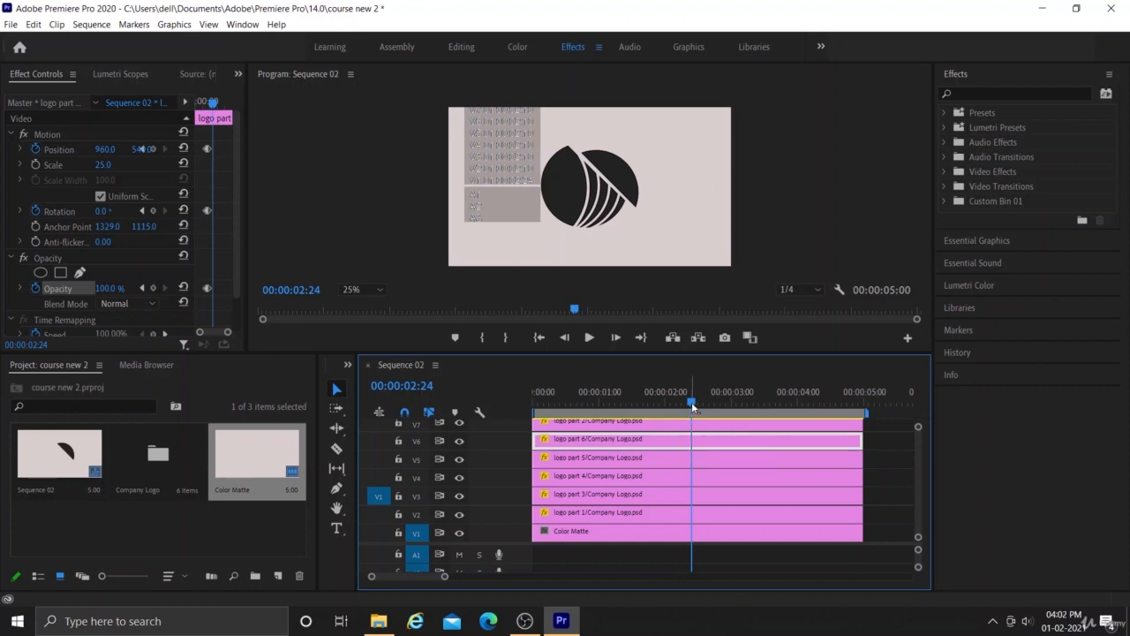
{"action": "left_click_drag", "start_coordinate": [693, 406], "coordinate": [572, 456]}
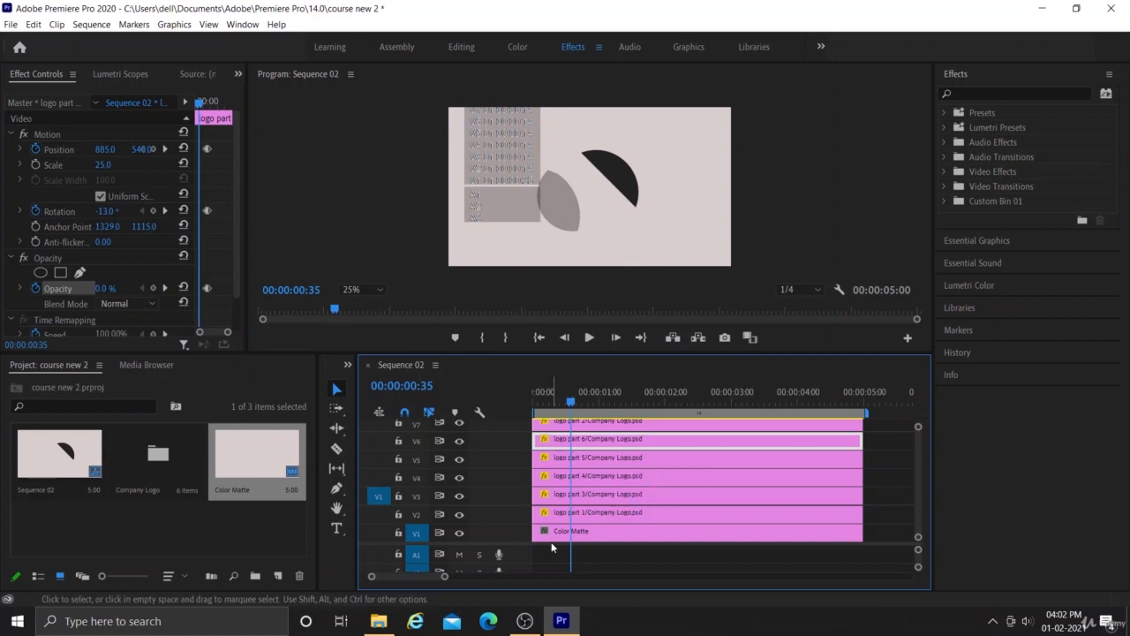
- Apply Ease Out to all Scale, Rotation and Opacity keyframes of the logo part 1 clip
{"action": "left_click", "coordinate": [593, 512]}
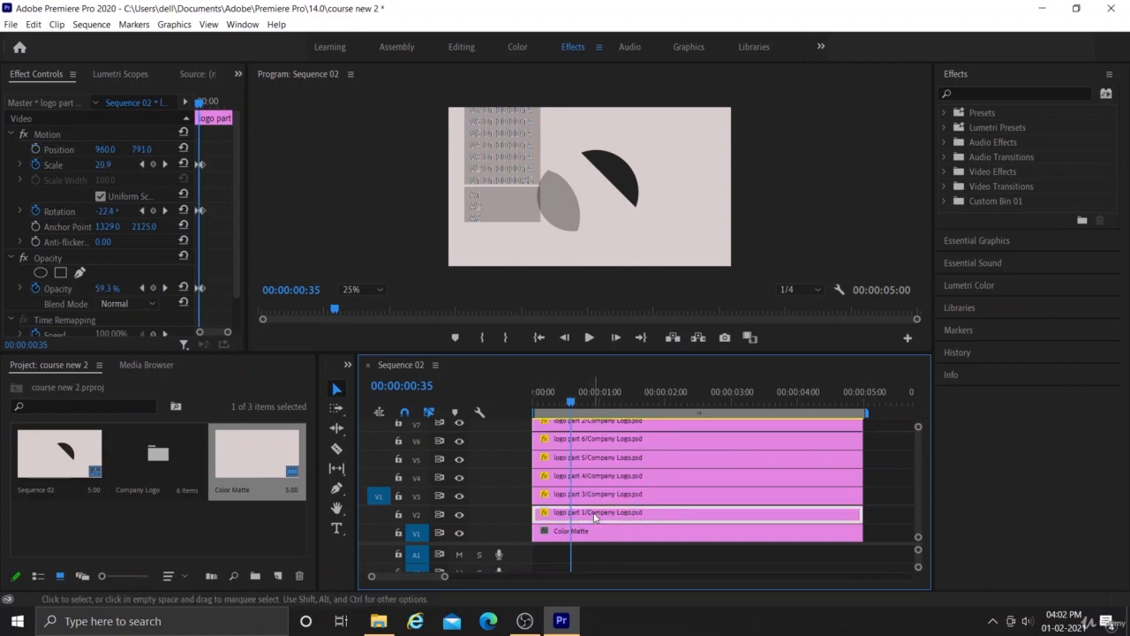
{"action": "left_click_drag", "start_coordinate": [249, 225], "coordinate": [357, 225]}
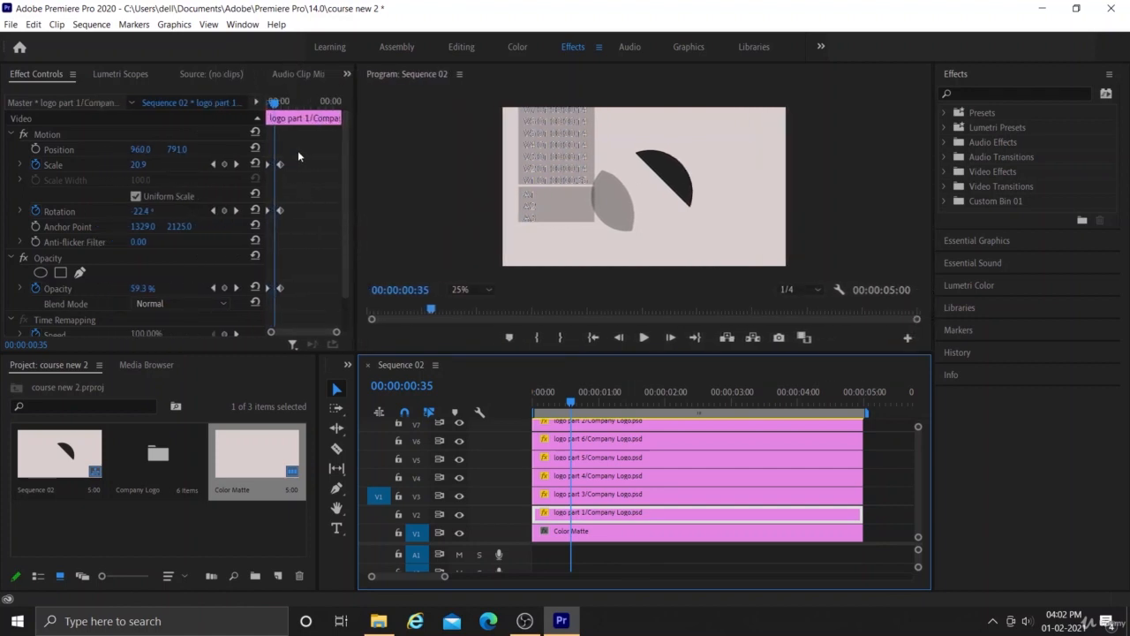
{"action": "left_click_drag", "start_coordinate": [312, 156], "coordinate": [267, 302]}
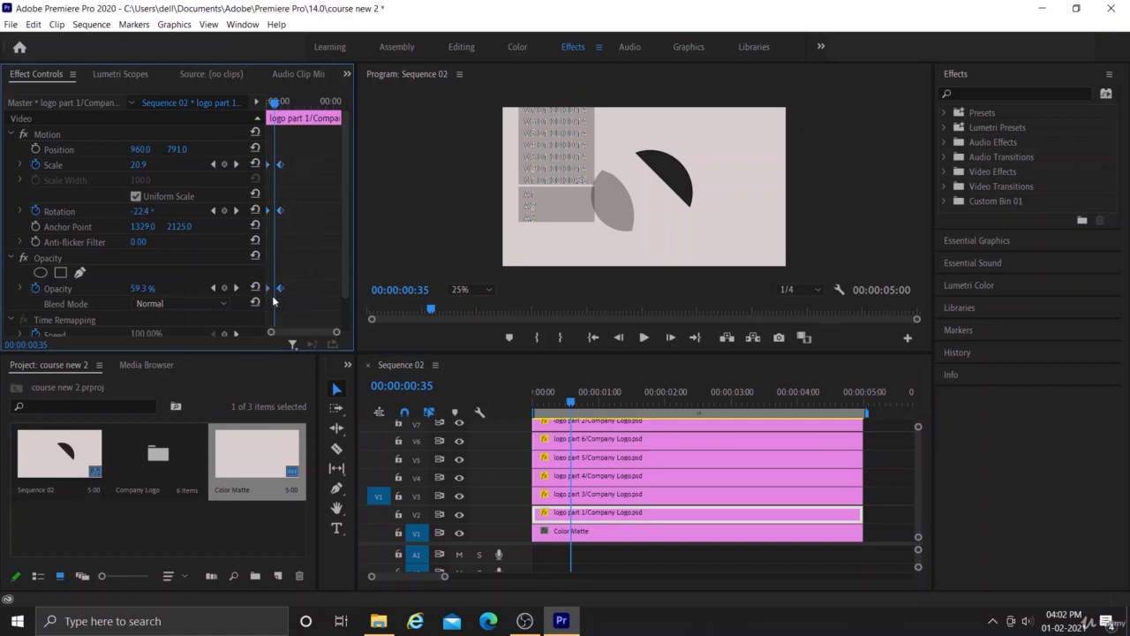
{"action": "right_click", "coordinate": [279, 287]}
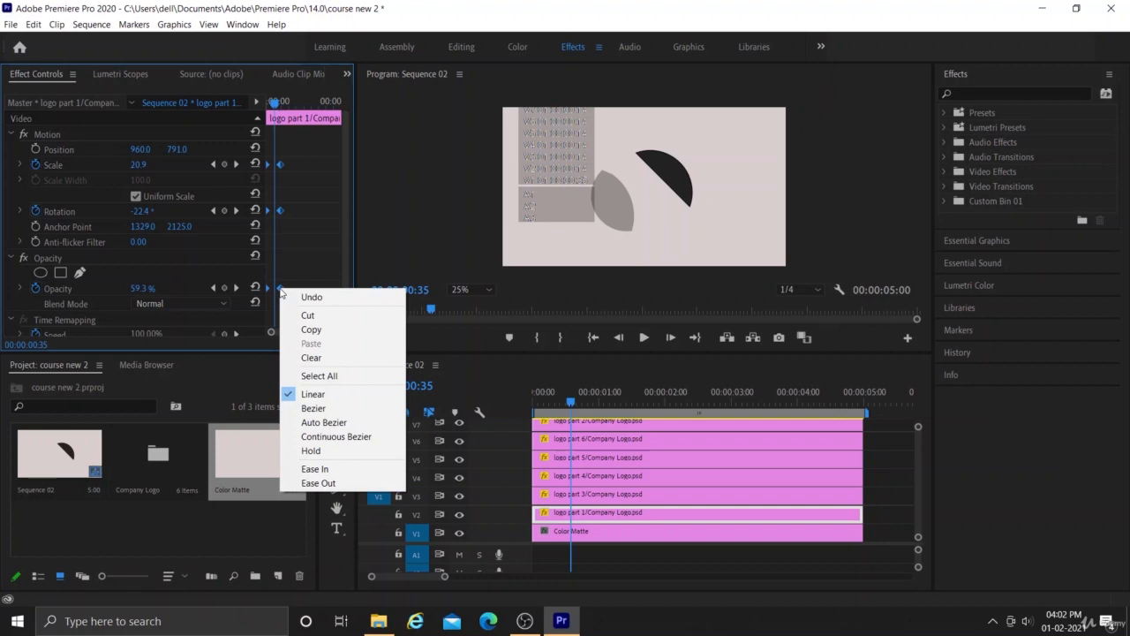
{"action": "left_click", "coordinate": [318, 482]}
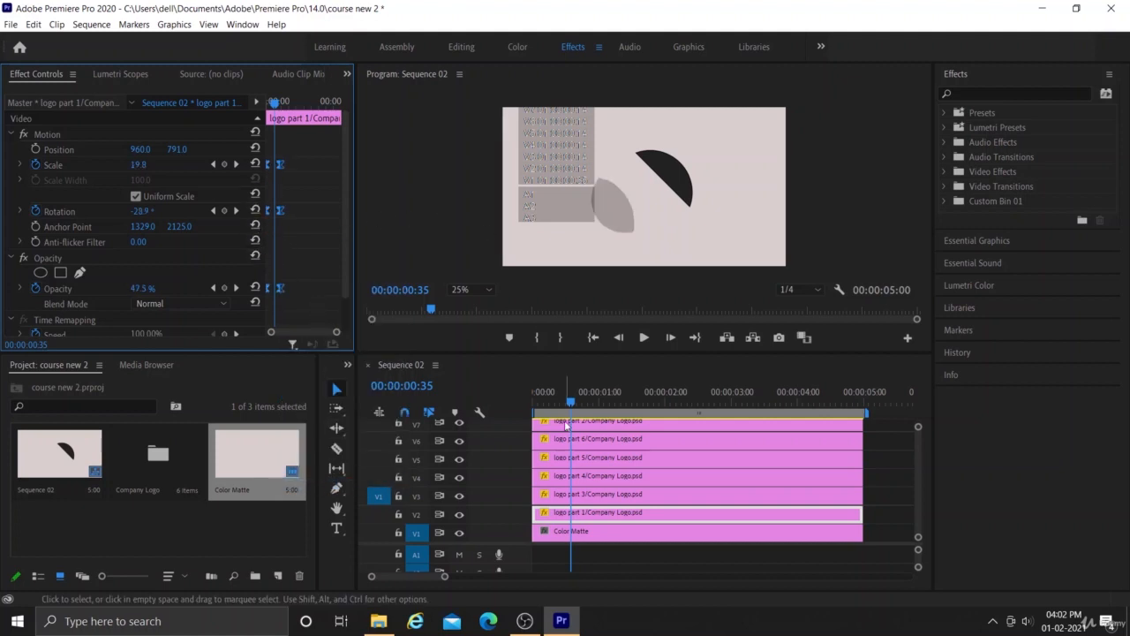
- Try to apply Ease Out to the keyframes of the logo part 3 clip
{"action": "left_click", "coordinate": [600, 498]}
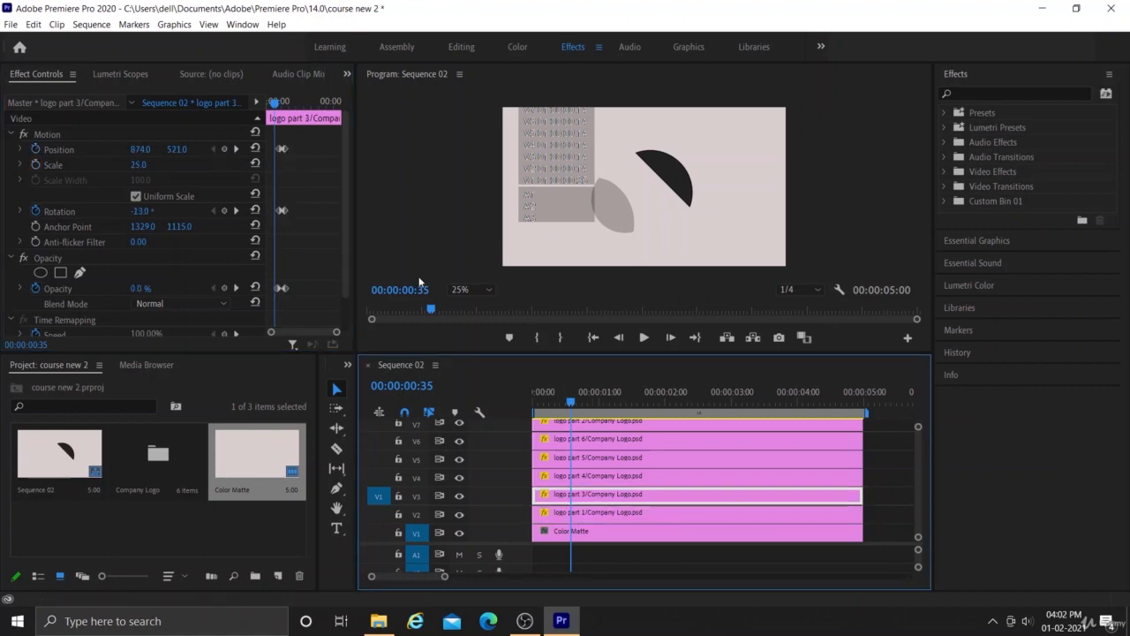
{"action": "left_click_drag", "start_coordinate": [299, 133], "coordinate": [273, 299]}
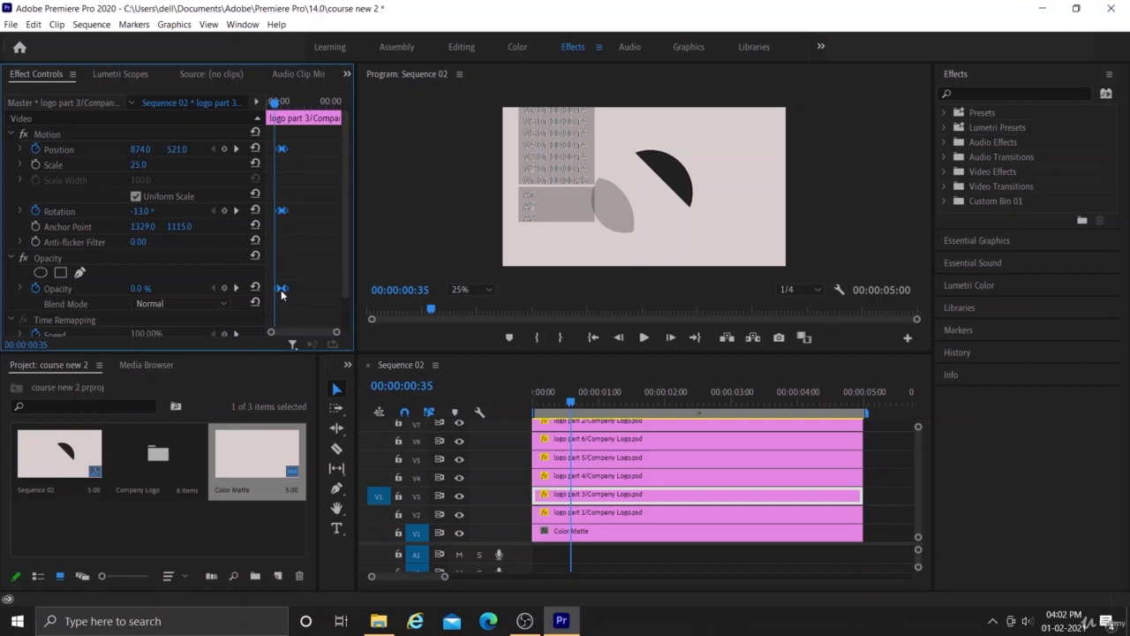
{"action": "right_click", "coordinate": [281, 292]}
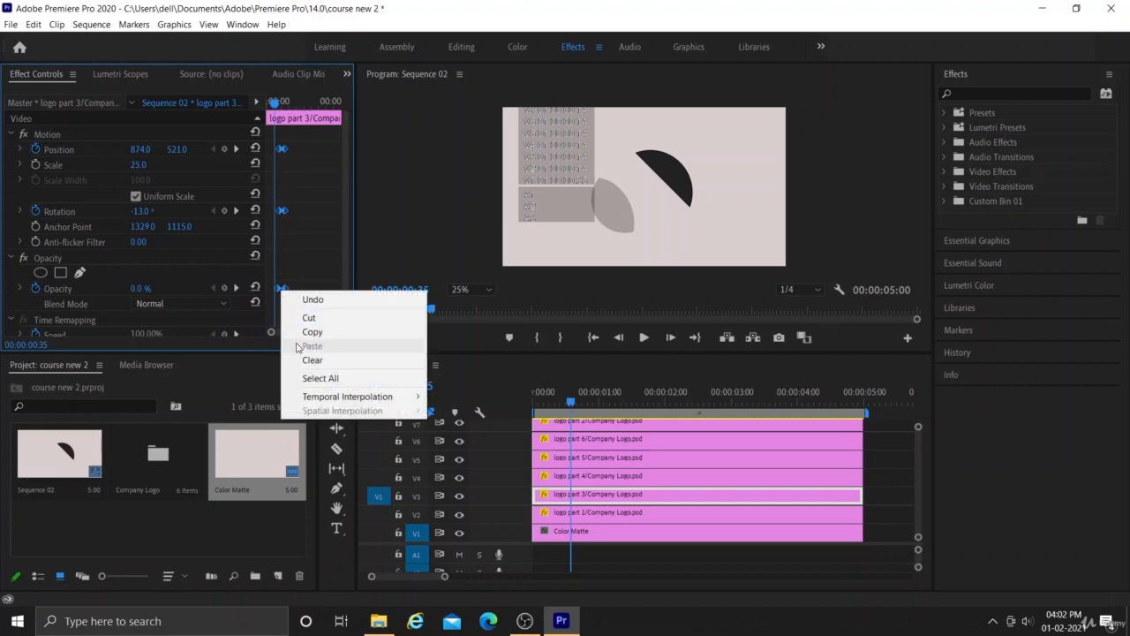
{"action": "left_click", "coordinate": [302, 138]}
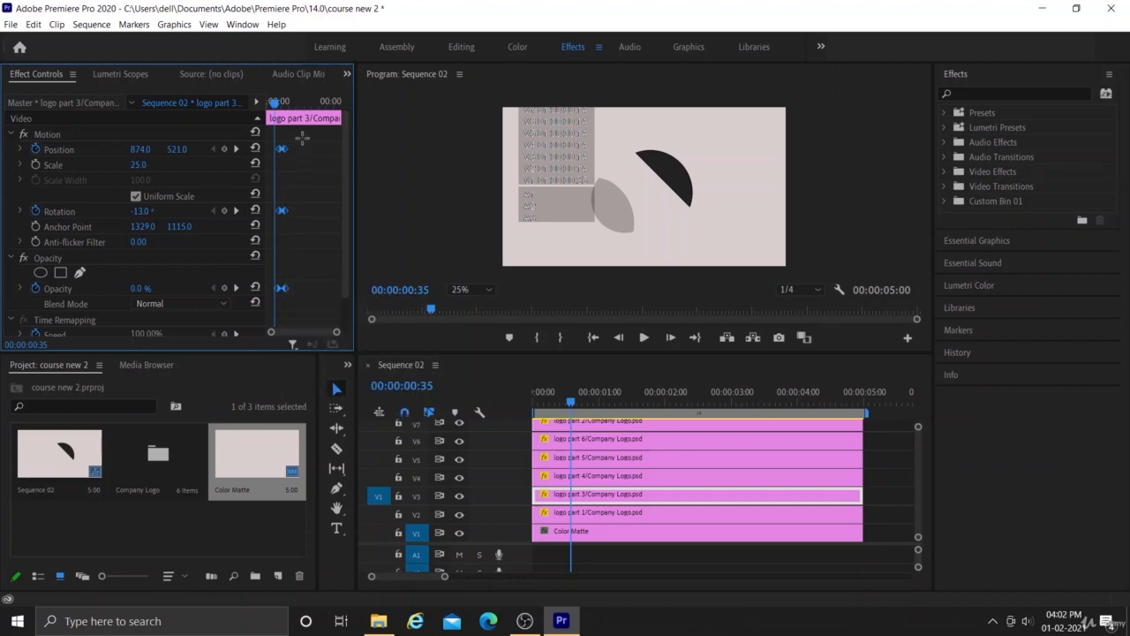
{"action": "left_click_drag", "start_coordinate": [302, 137], "coordinate": [284, 292]}
{"action": "right_click", "coordinate": [286, 292]}
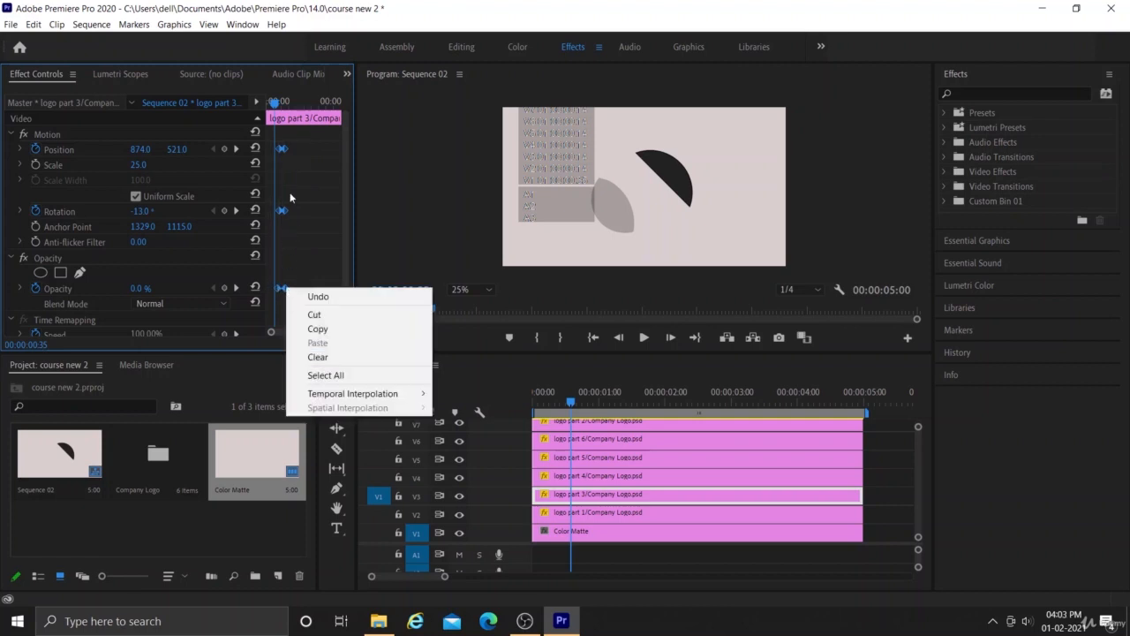
{"action": "left_click", "coordinate": [289, 192]}
{"action": "left_click_drag", "start_coordinate": [302, 137], "coordinate": [285, 297]}
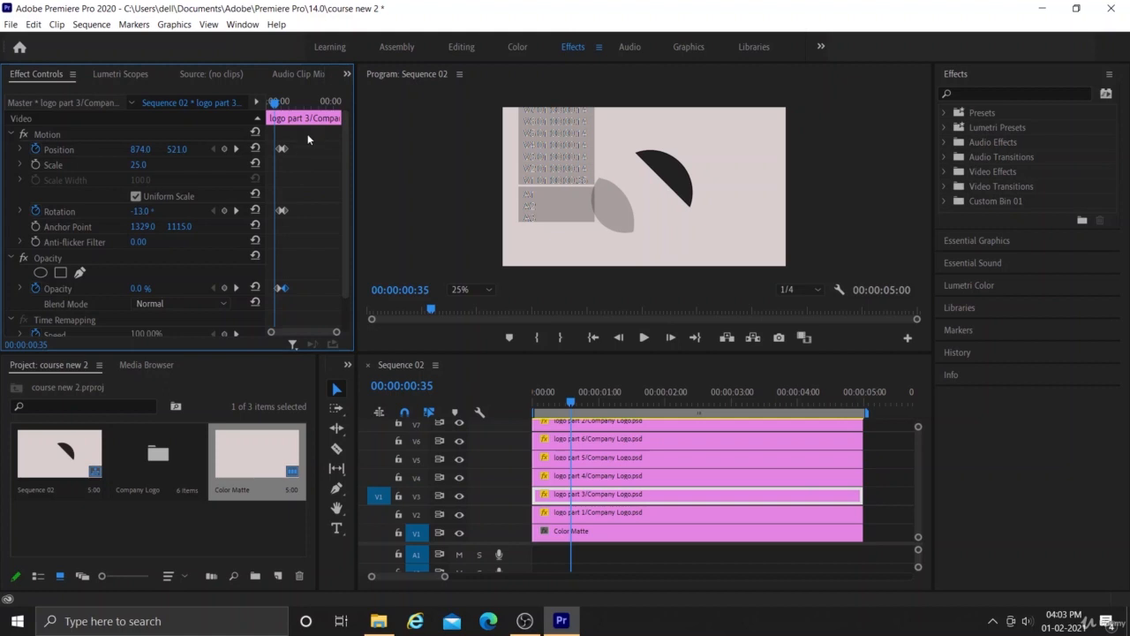
{"action": "left_click_drag", "start_coordinate": [308, 137], "coordinate": [283, 291]}
{"action": "right_click", "coordinate": [284, 290]}
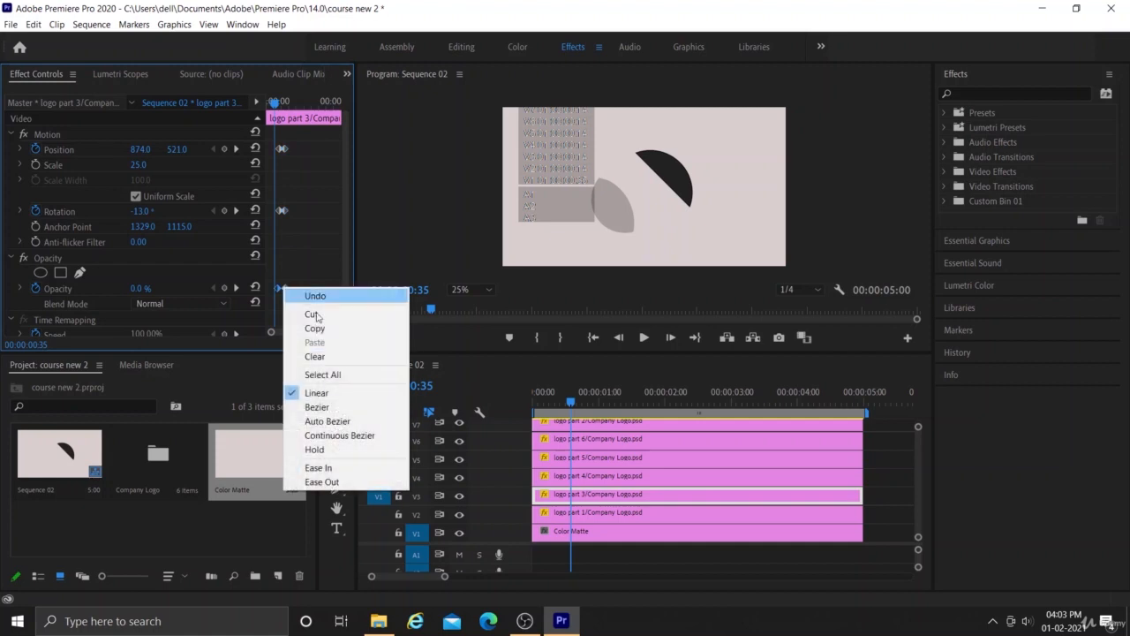
{"action": "left_click", "coordinate": [323, 482]}
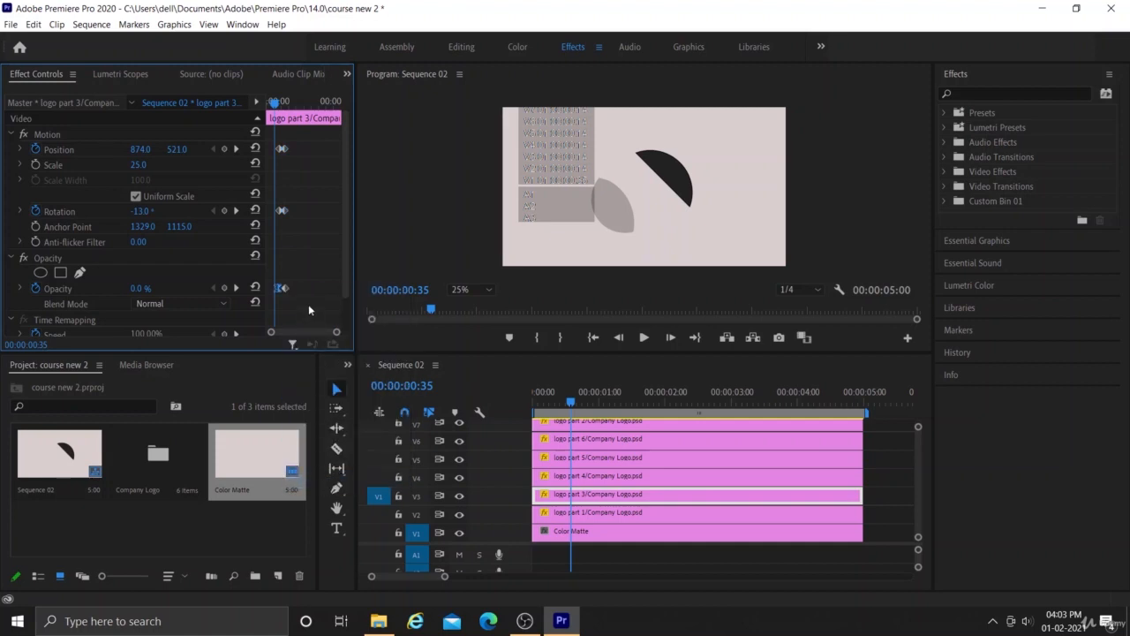
{"action": "key", "text": "ctrl+z"}
- Apply Ease Out temporal interpolation to the ending Position, Rotation and Opacity keyframes of logo part 3
{"action": "left_click_drag", "start_coordinate": [335, 332], "coordinate": [327, 333]}
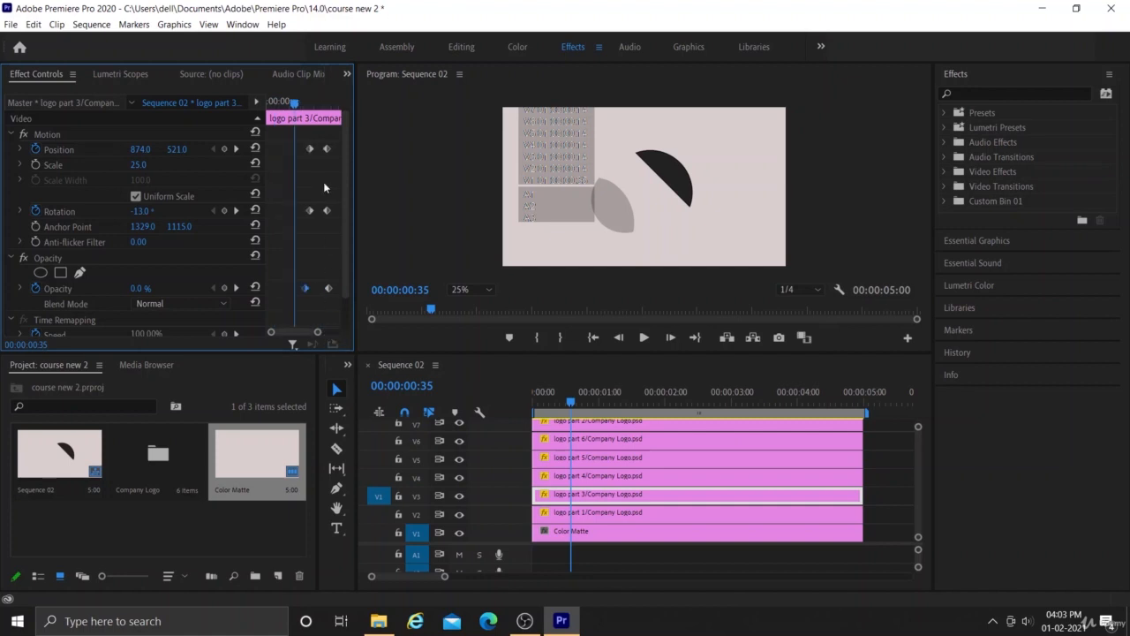
{"action": "left_click_drag", "start_coordinate": [319, 137], "coordinate": [341, 299]}
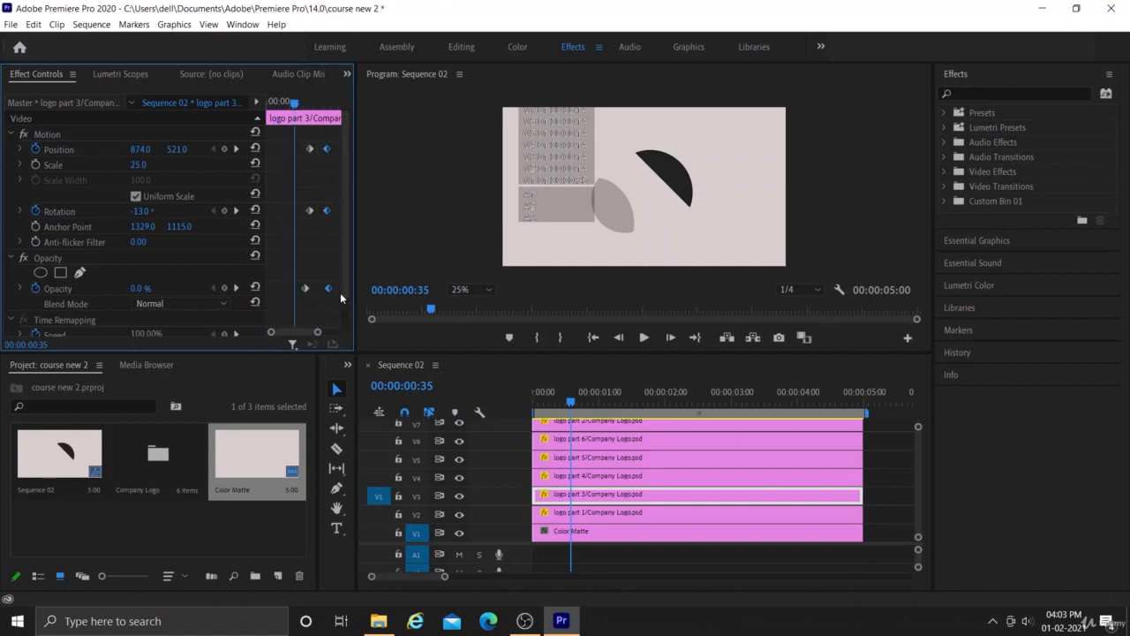
{"action": "right_click", "coordinate": [329, 213]}
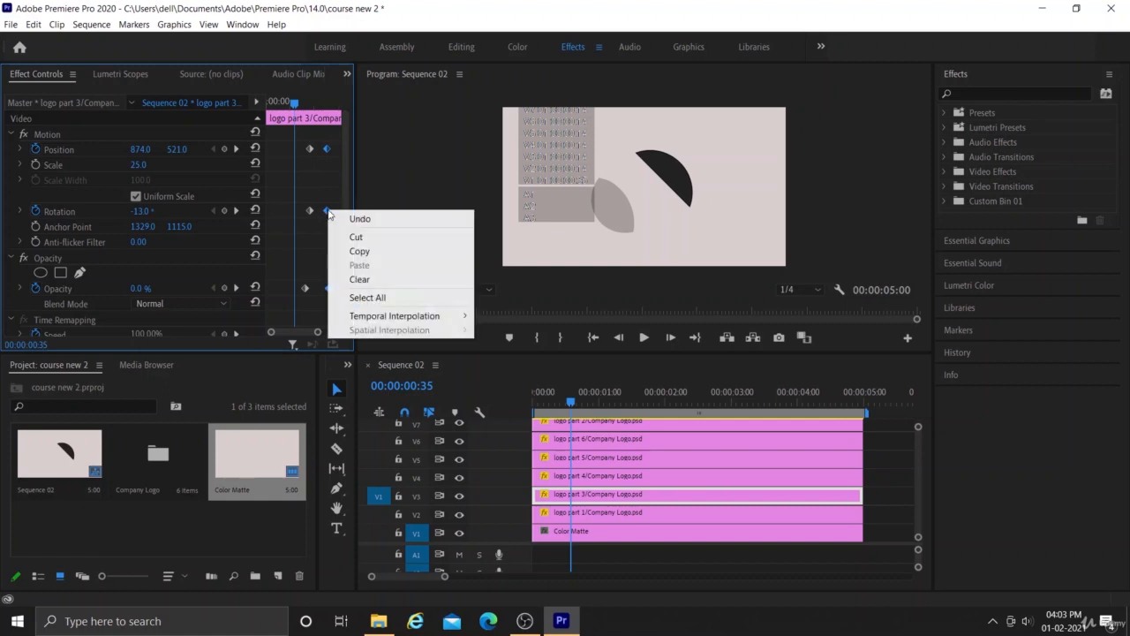
{"action": "right_click", "coordinate": [326, 153]}
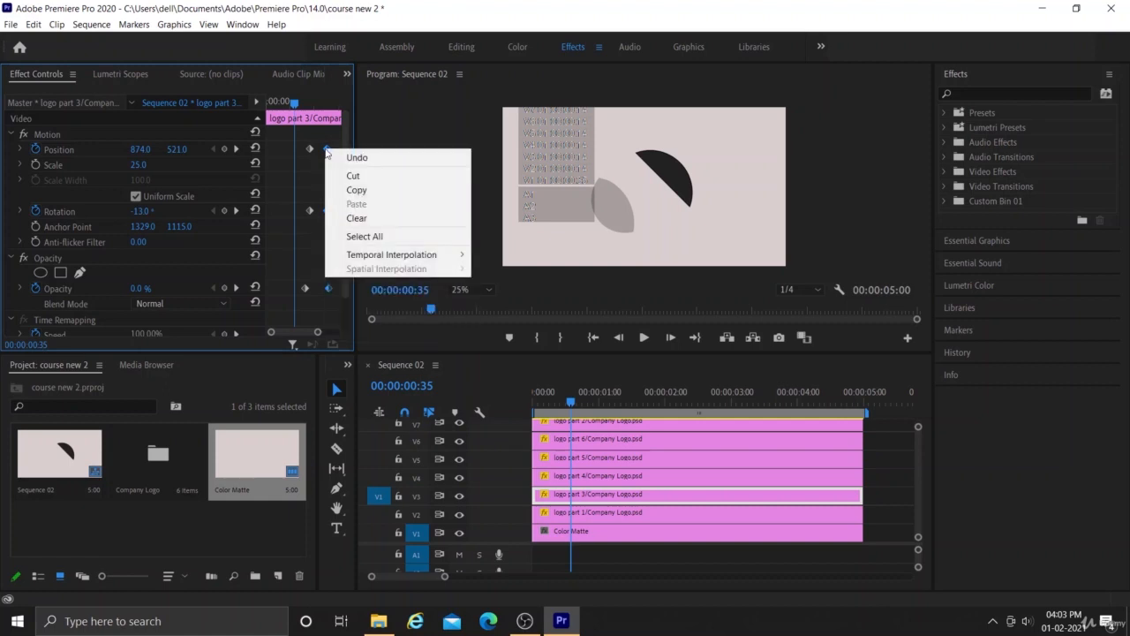
{"action": "right_click", "coordinate": [331, 292]}
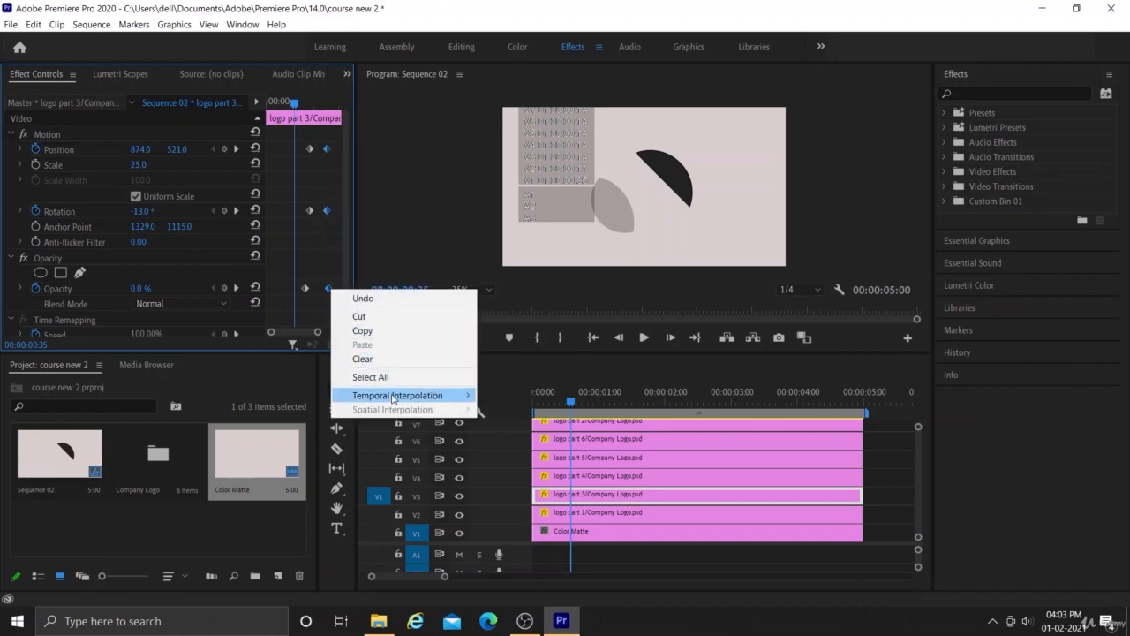
{"action": "mouse_move", "coordinate": [394, 400]}
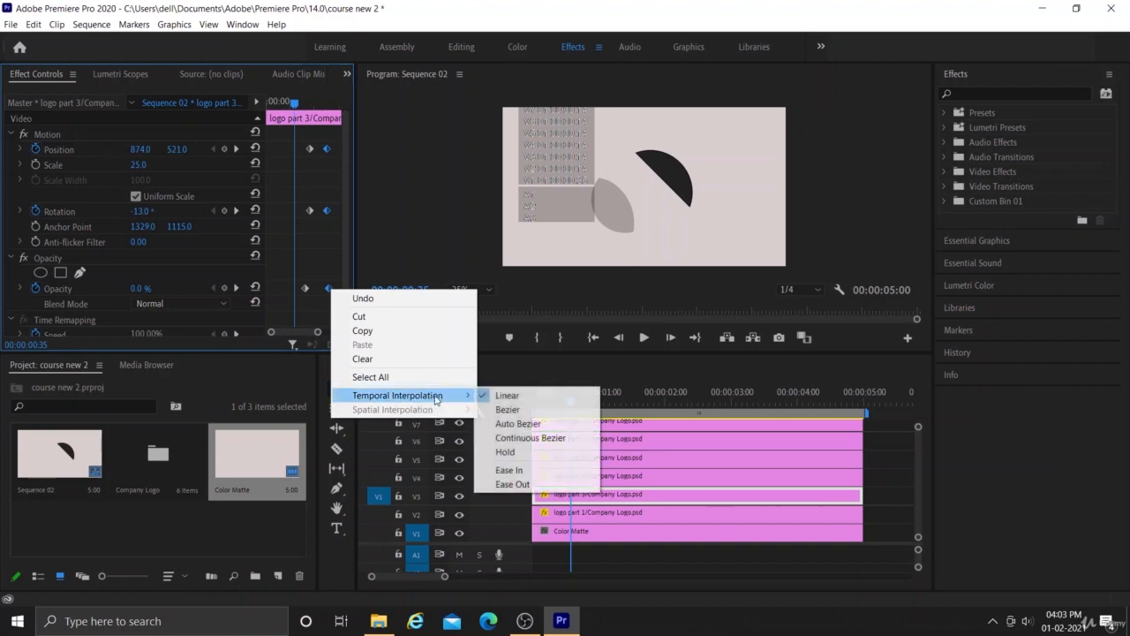
{"action": "left_click", "coordinate": [513, 484]}
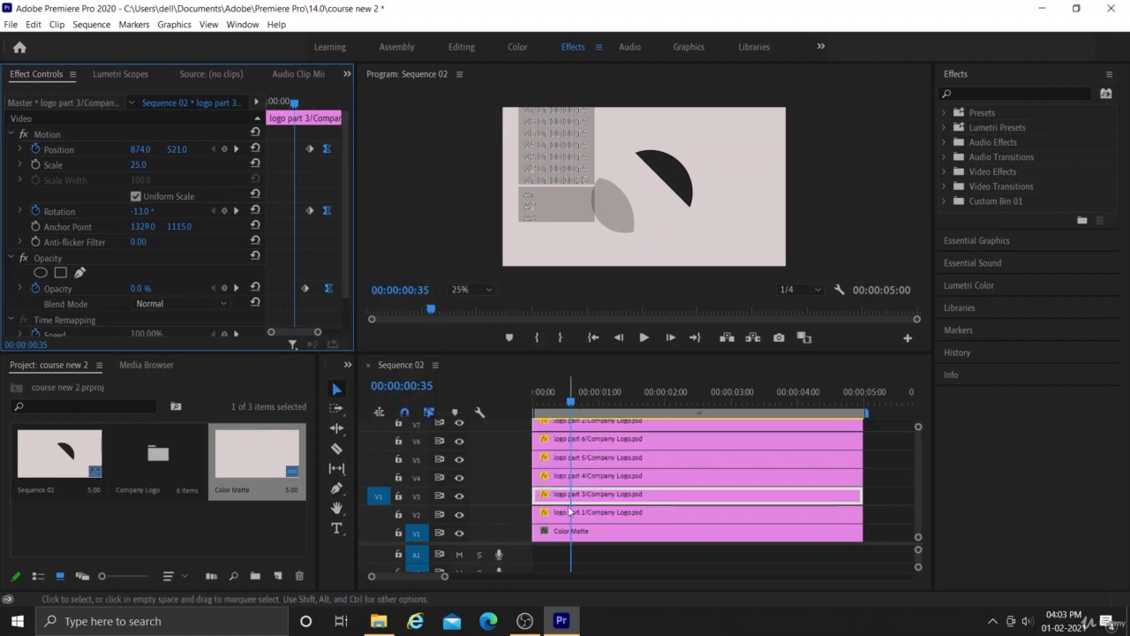
- Apply Ease Out temporal interpolation to the ending Position, Rotation and Opacity keyframes of the logo part 4 clip
{"action": "left_click", "coordinate": [598, 477]}
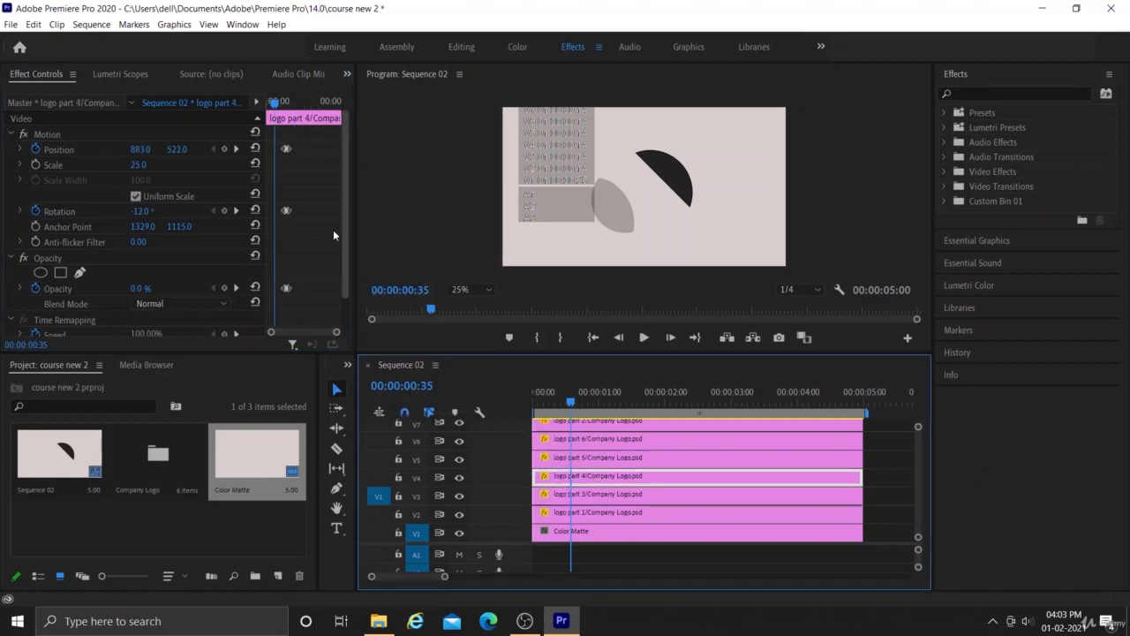
{"action": "mouse_move", "coordinate": [338, 333]}
{"action": "left_mouse_down"}
{"action": "mouse_move", "coordinate": [321, 331]}
{"action": "mouse_move", "coordinate": [335, 332]}
{"action": "left_mouse_up"}
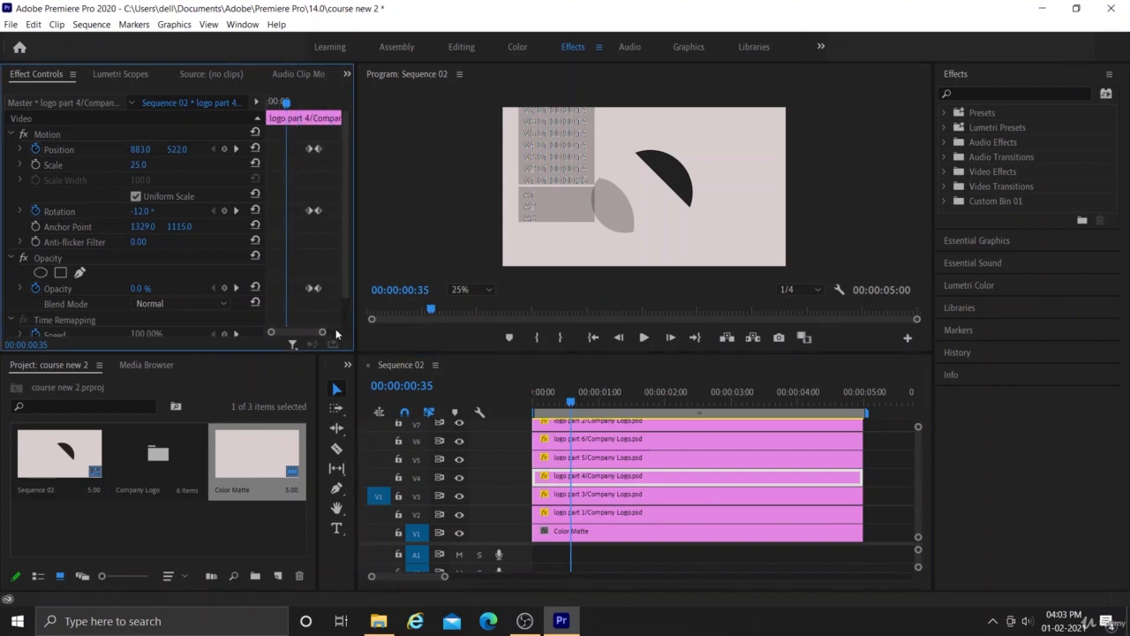
{"action": "left_click_drag", "start_coordinate": [336, 135], "coordinate": [317, 295]}
{"action": "right_click", "coordinate": [318, 294]}
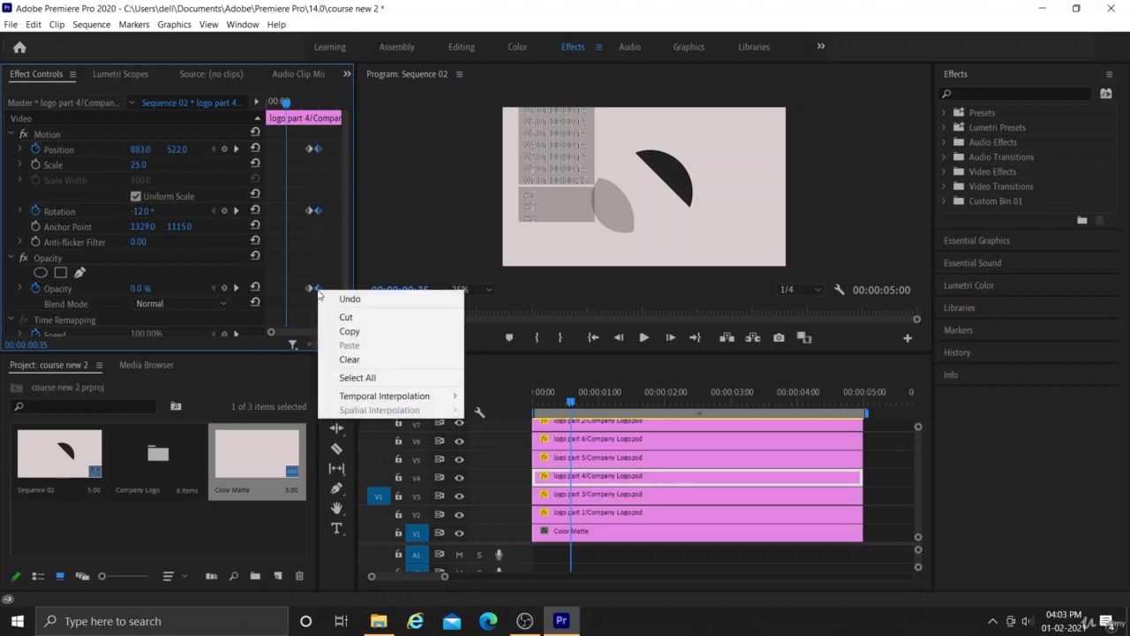
{"action": "mouse_move", "coordinate": [353, 399]}
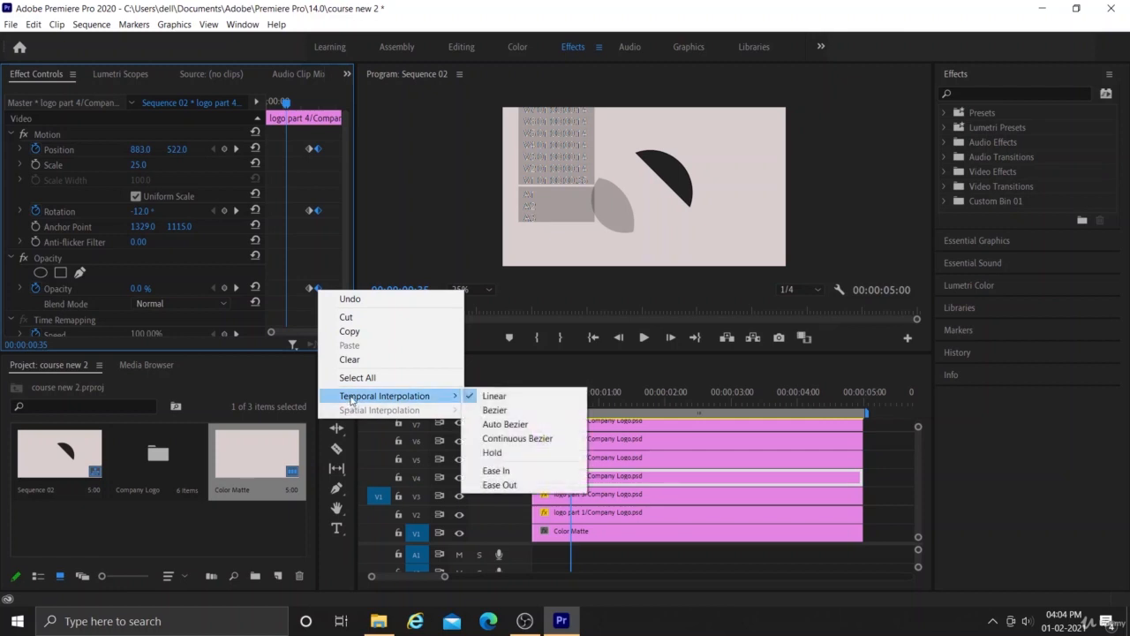
{"action": "left_click", "coordinate": [503, 485]}
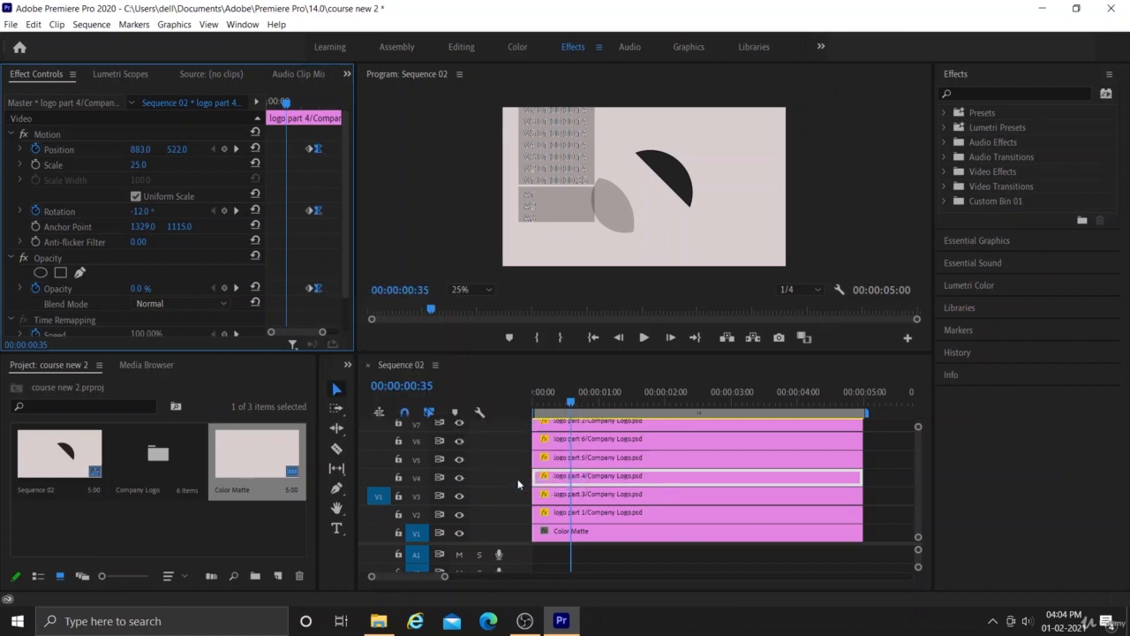
- Apply Ease Out temporal interpolation to the ending Position, Rotation and Opacity keyframes of the logo part 5 clip
{"action": "left_click", "coordinate": [597, 459]}
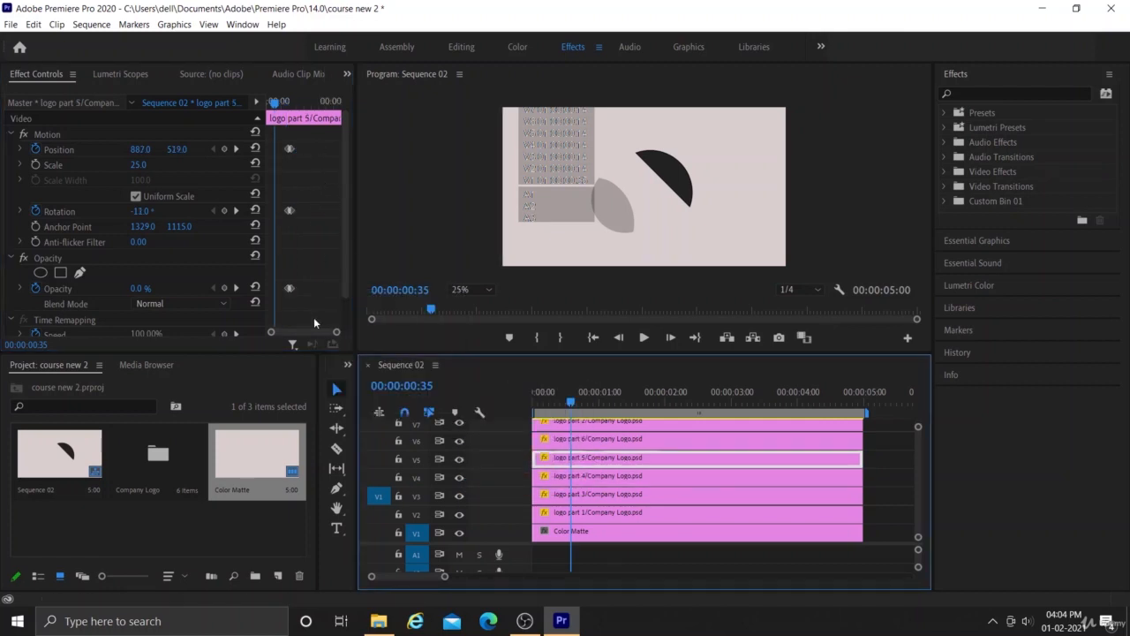
{"action": "mouse_move", "coordinate": [337, 332]}
{"action": "left_mouse_down"}
{"action": "mouse_move", "coordinate": [323, 333]}
{"action": "mouse_move", "coordinate": [334, 333]}
{"action": "left_mouse_up"}
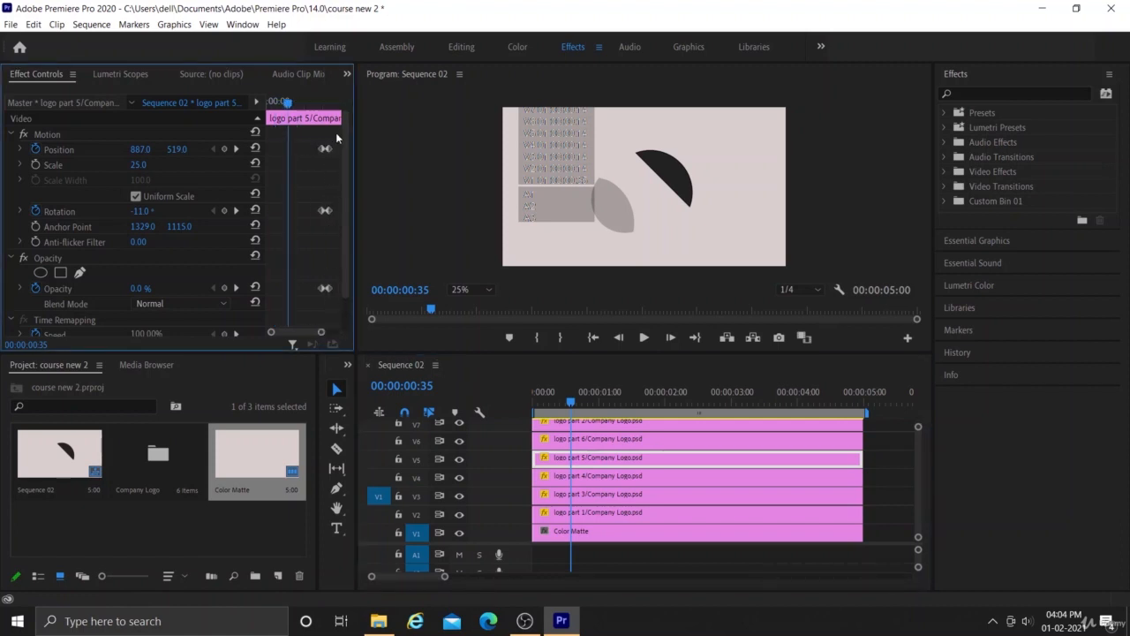
{"action": "left_click_drag", "start_coordinate": [335, 132], "coordinate": [329, 299]}
{"action": "right_click", "coordinate": [328, 290]}
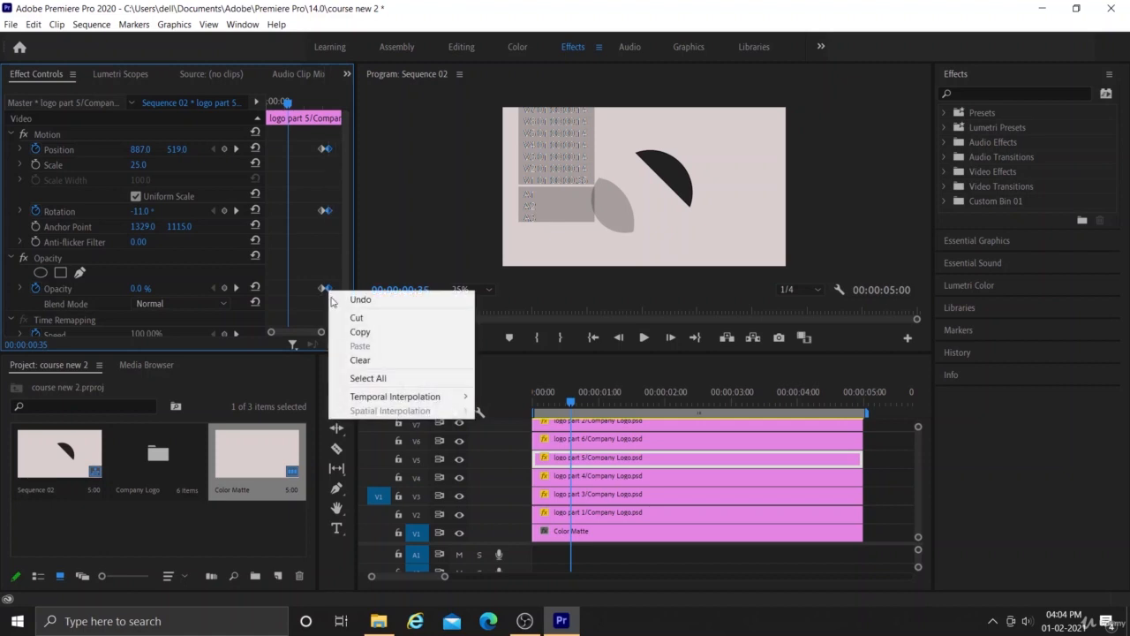
{"action": "mouse_move", "coordinate": [353, 395]}
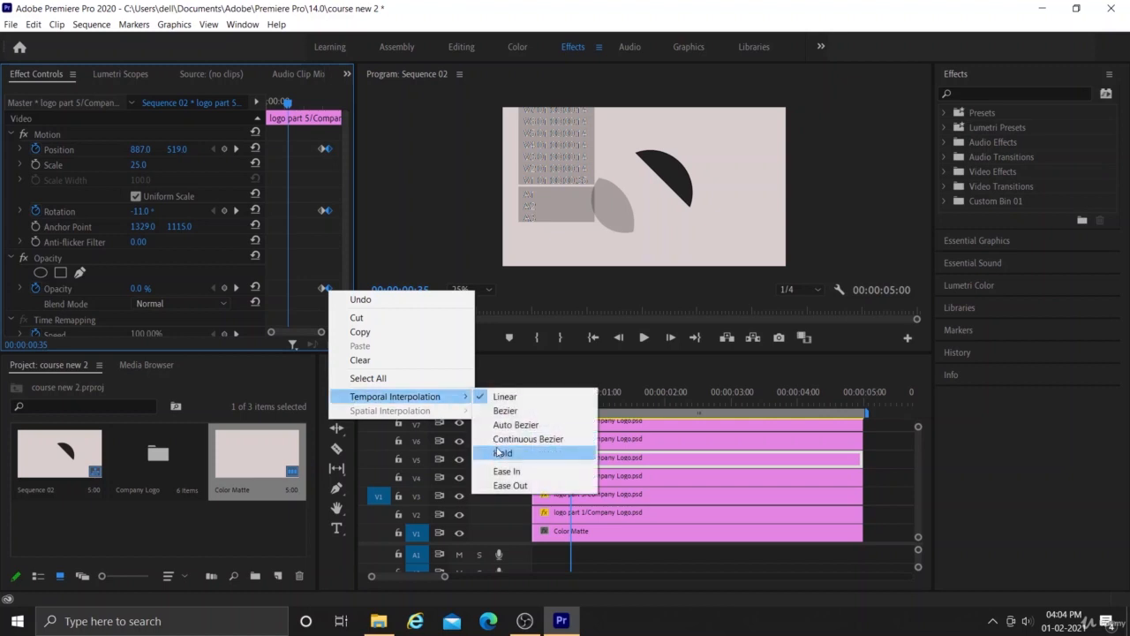
{"action": "left_click", "coordinate": [507, 486]}
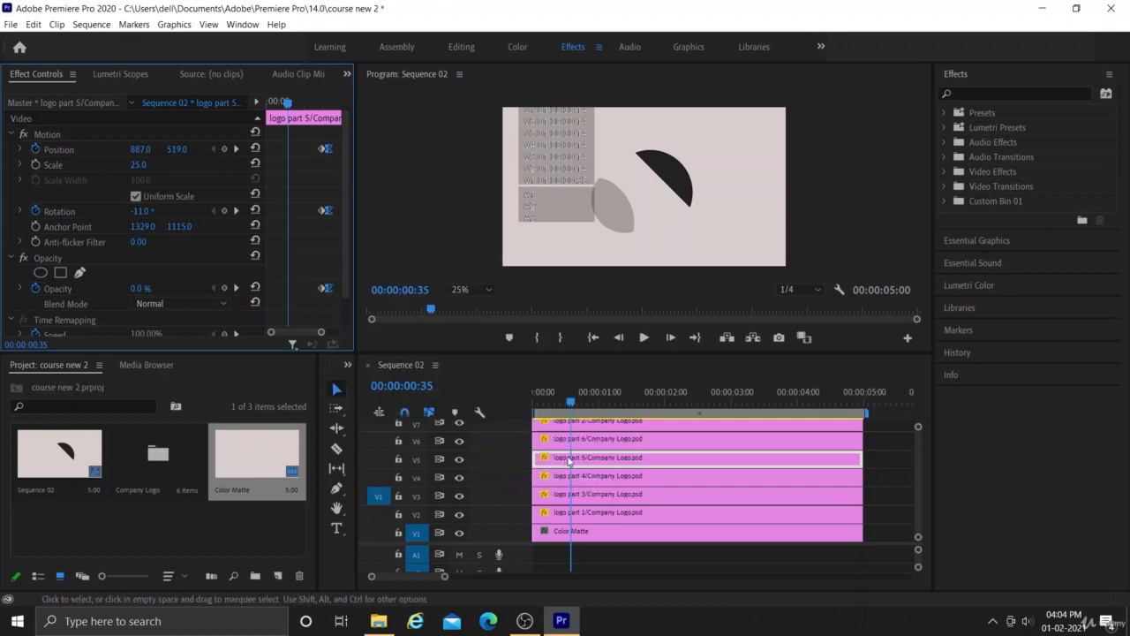
- Apply Ease Out temporal interpolation to the ending Position, Rotation and Opacity keyframes of the logo part 6 clip
{"action": "left_click", "coordinate": [606, 438]}
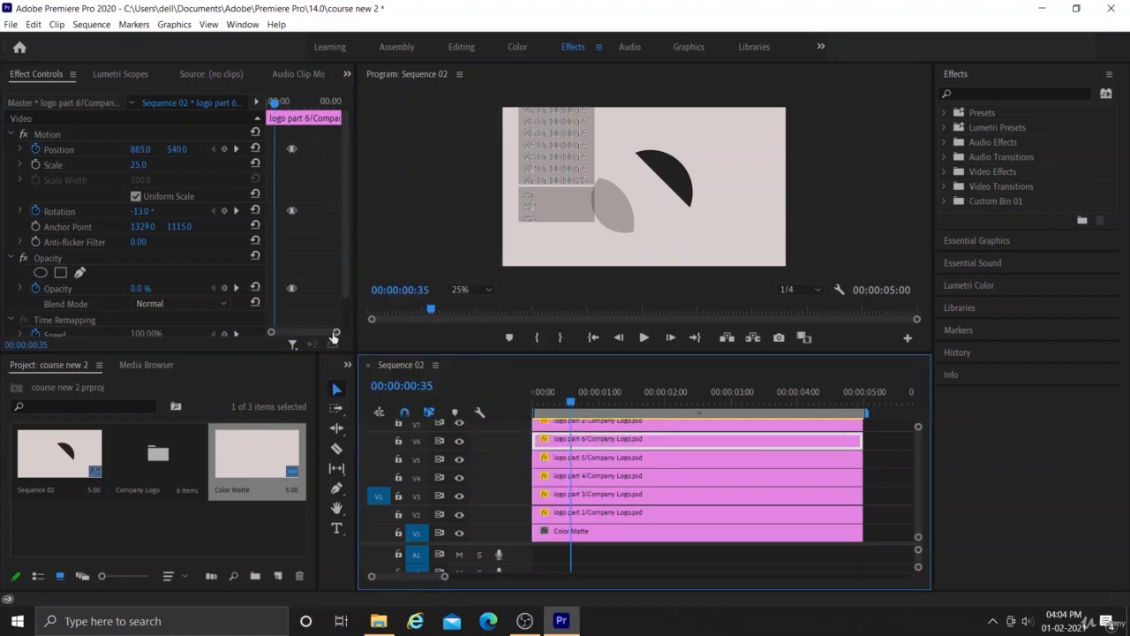
{"action": "left_click_drag", "start_coordinate": [336, 334], "coordinate": [322, 335]}
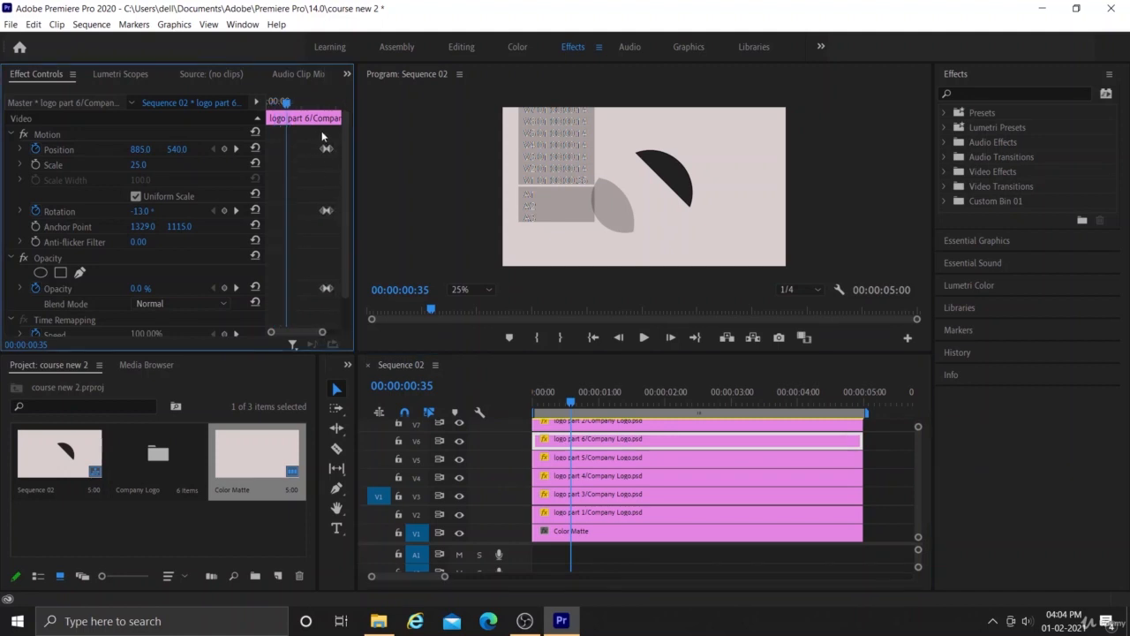
{"action": "left_click_drag", "start_coordinate": [327, 133], "coordinate": [359, 299]}
{"action": "right_click", "coordinate": [331, 292]}
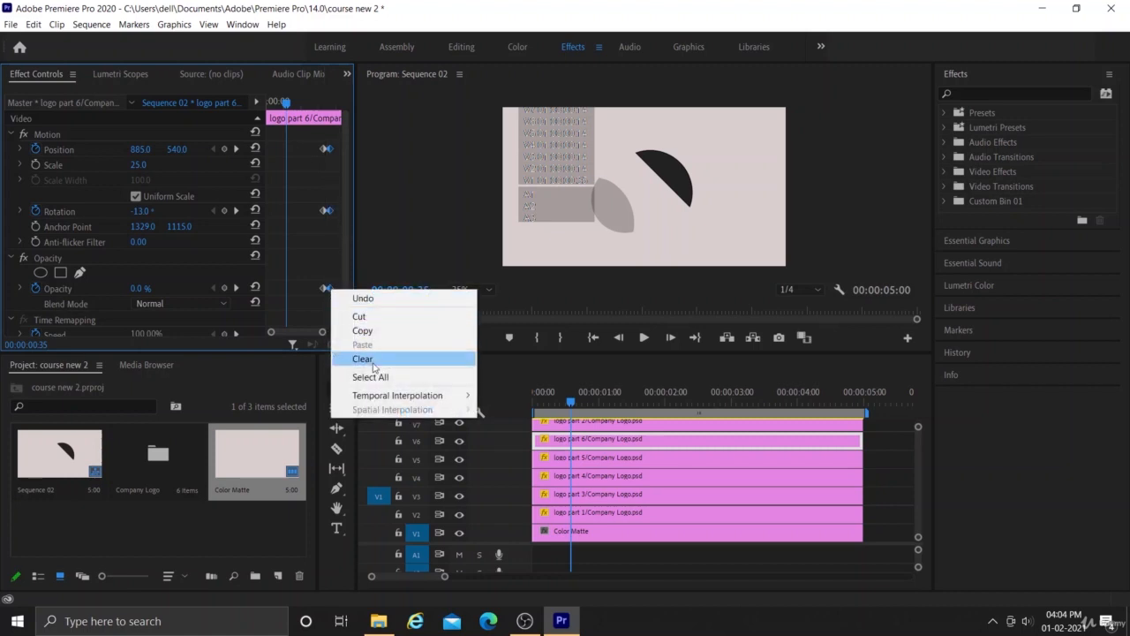
{"action": "mouse_move", "coordinate": [377, 398]}
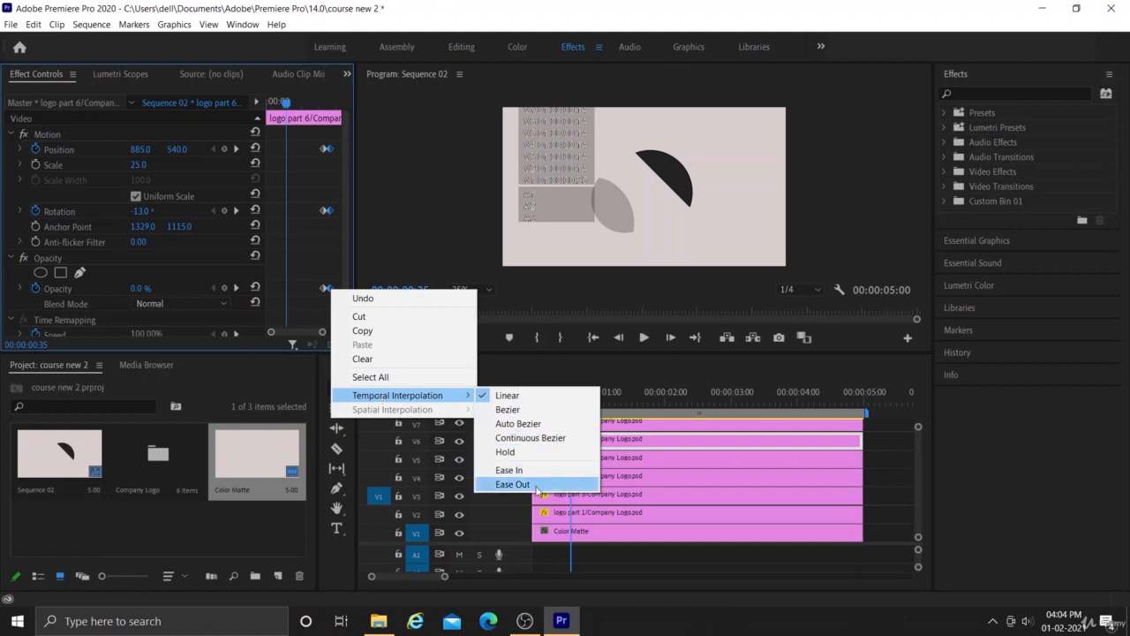
{"action": "left_click", "coordinate": [539, 489]}
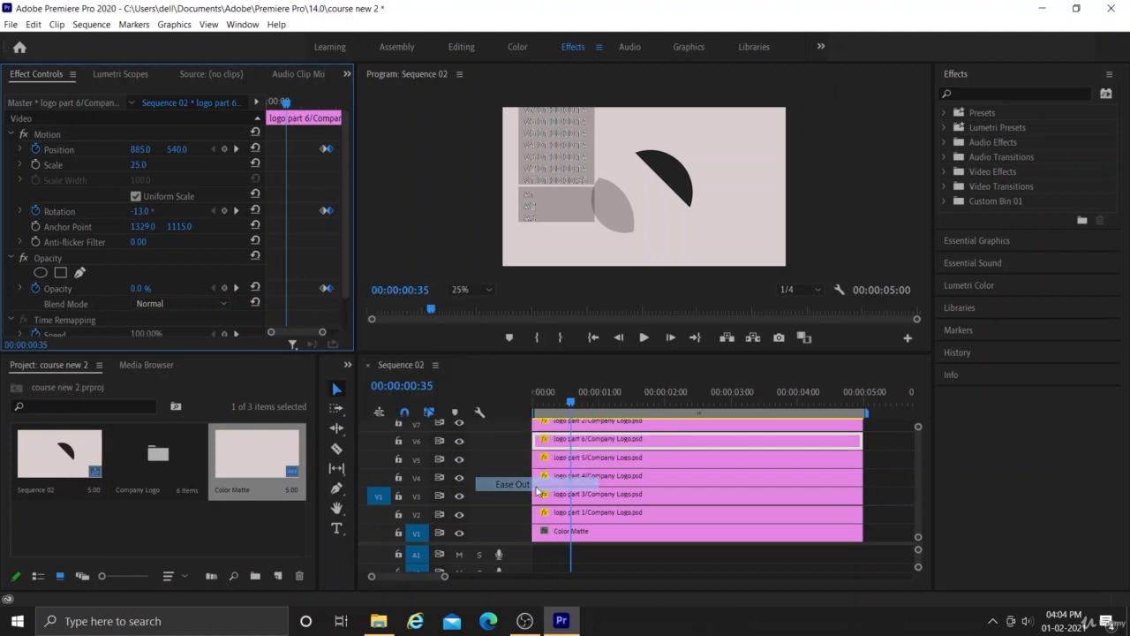
- Check the logo part 2 clip for keyframes, and play the logo animation, leaving the playhead at 00:00:02:00
{"action": "left_click", "coordinate": [564, 426]}
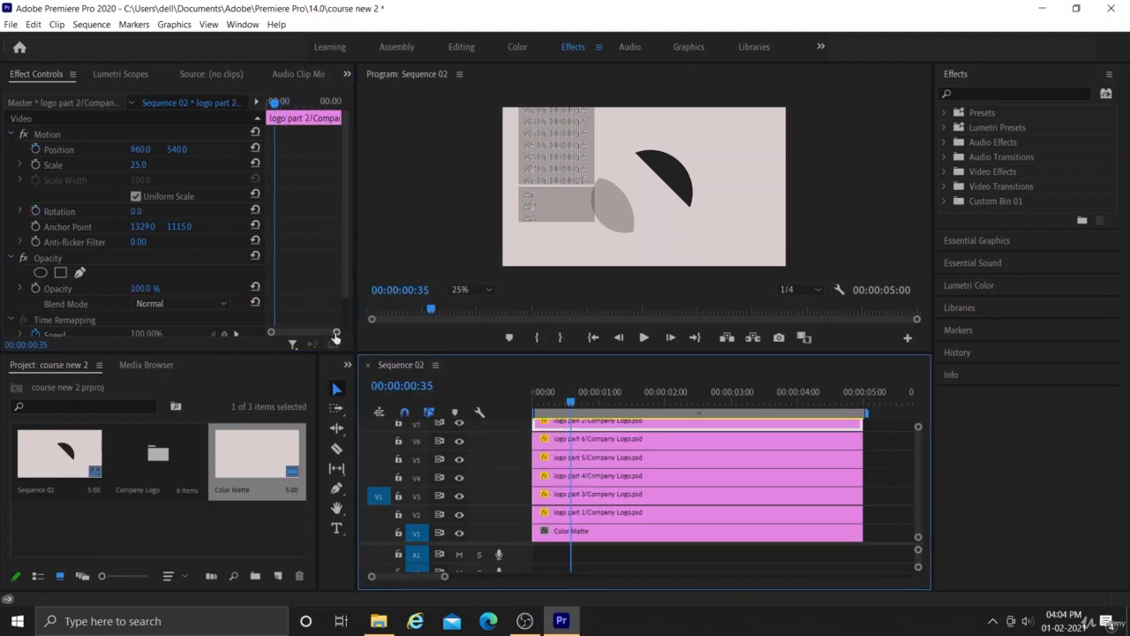
{"action": "left_click_drag", "start_coordinate": [333, 333], "coordinate": [356, 339]}
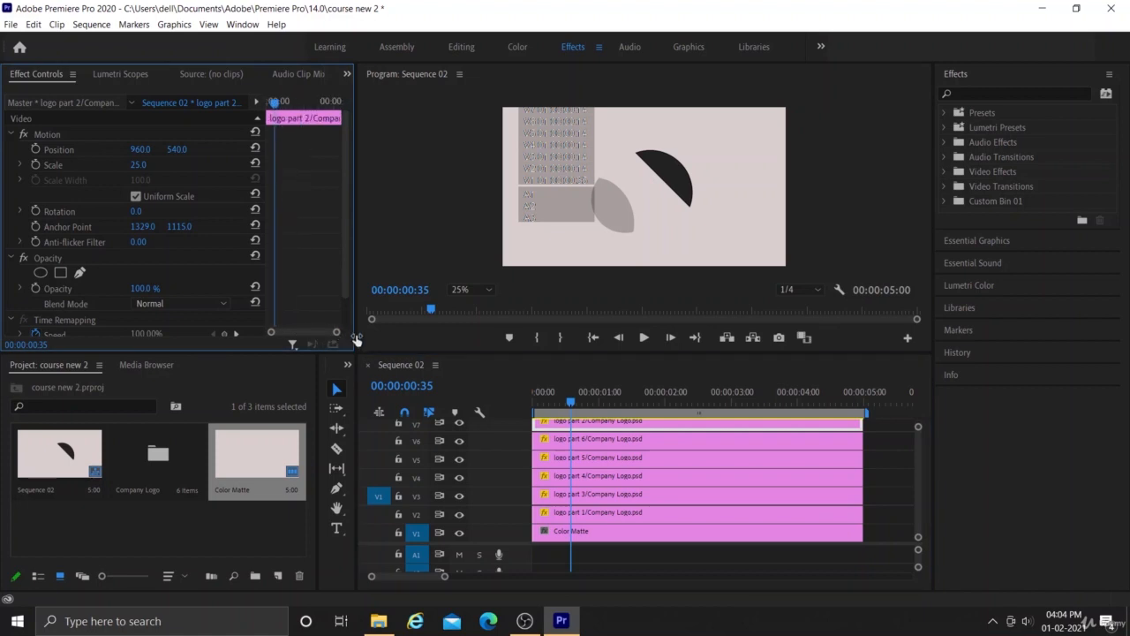
{"action": "left_click", "coordinate": [570, 404]}
{"action": "key", "text": "space"}
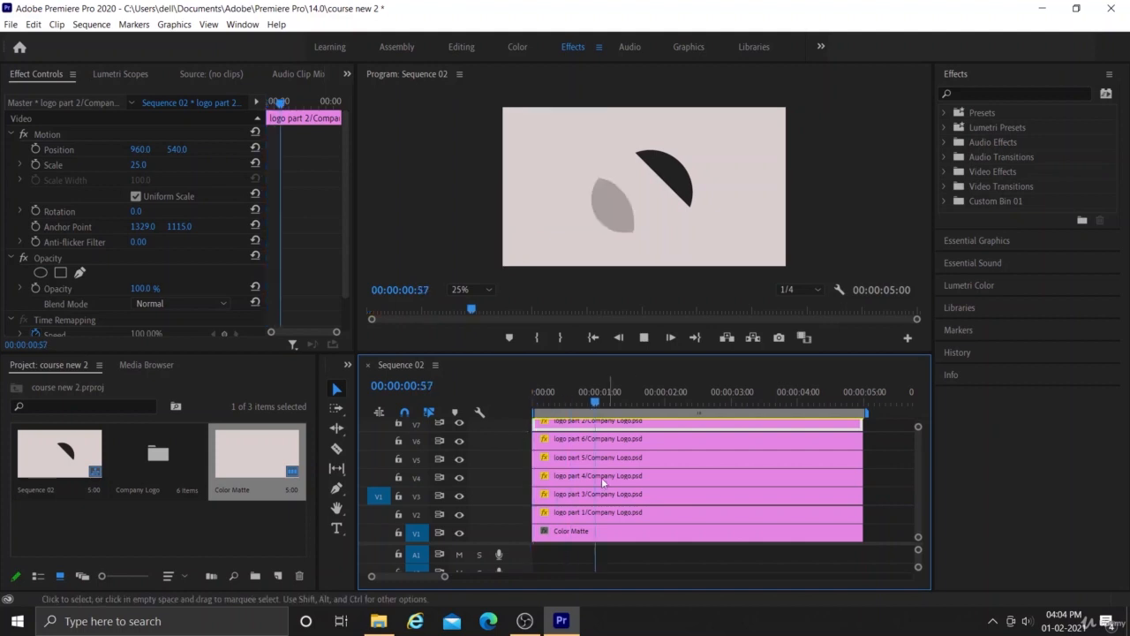
{"action": "key", "text": "space"}
{"action": "left_click_drag", "start_coordinate": [713, 404], "coordinate": [668, 527]}
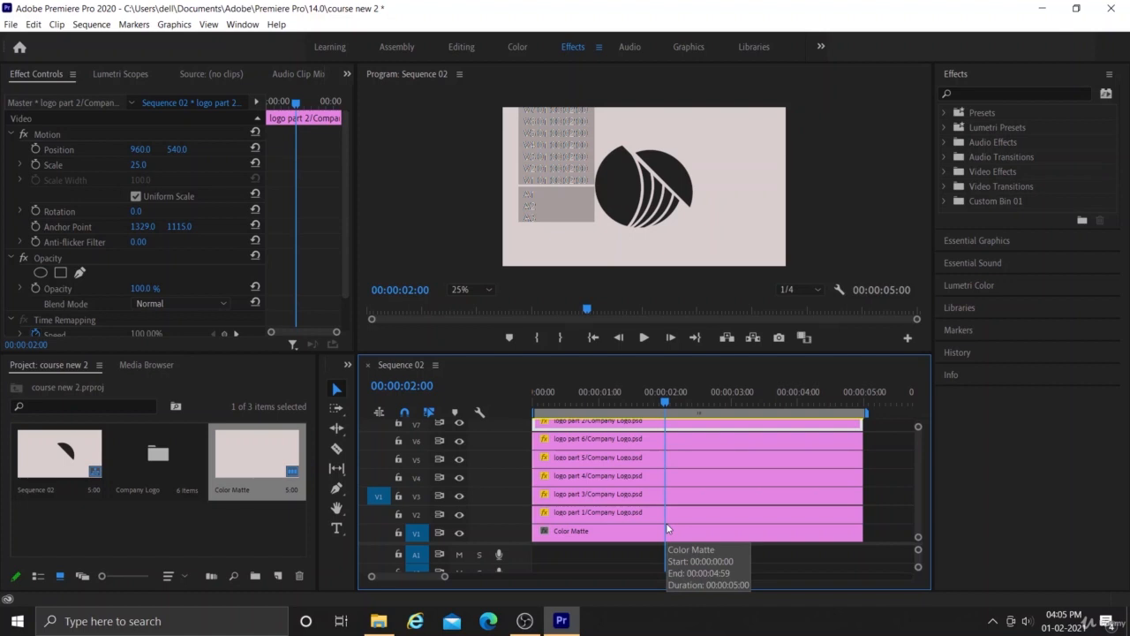